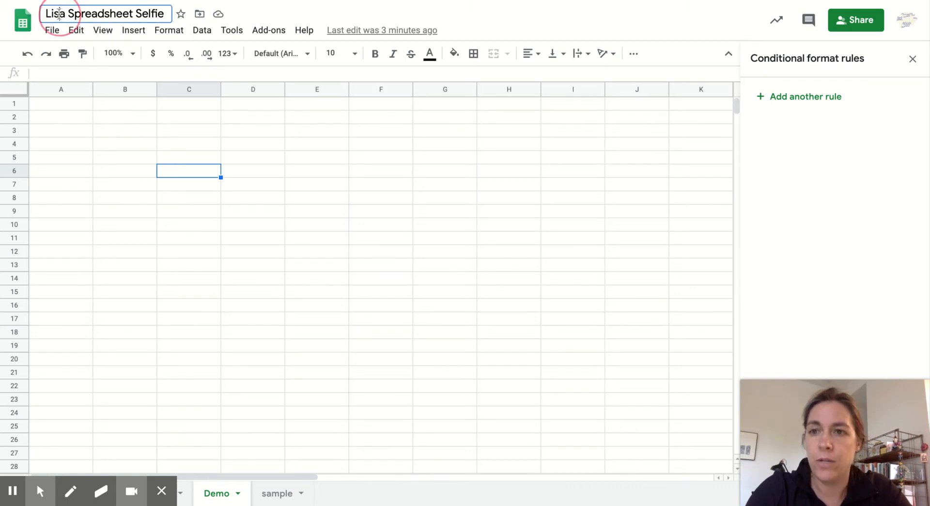
{"action": "left_click", "coordinate": [64, 13]}
{"action": "double_click", "coordinate": [65, 14]}
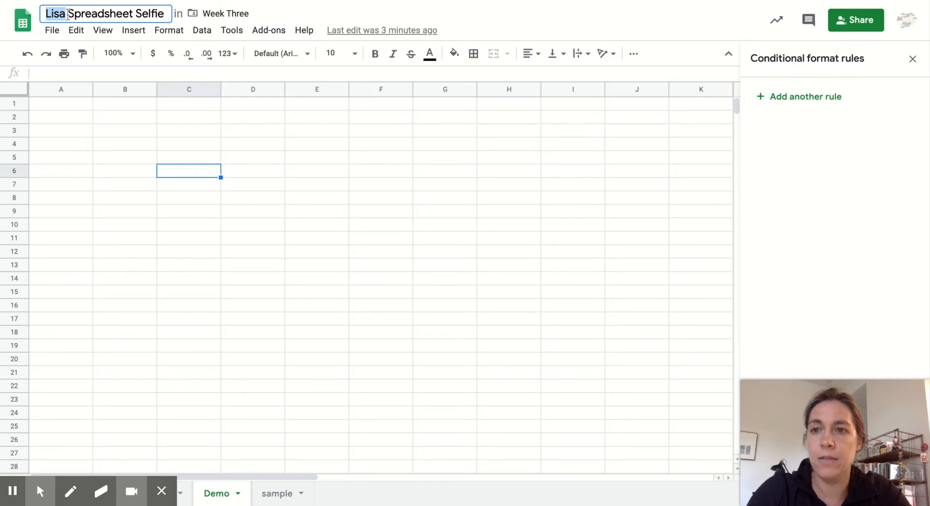
{"action": "left_click", "coordinate": [68, 11]}
{"action": "left_click_drag", "start_coordinate": [69, 14], "coordinate": [170, 14]}
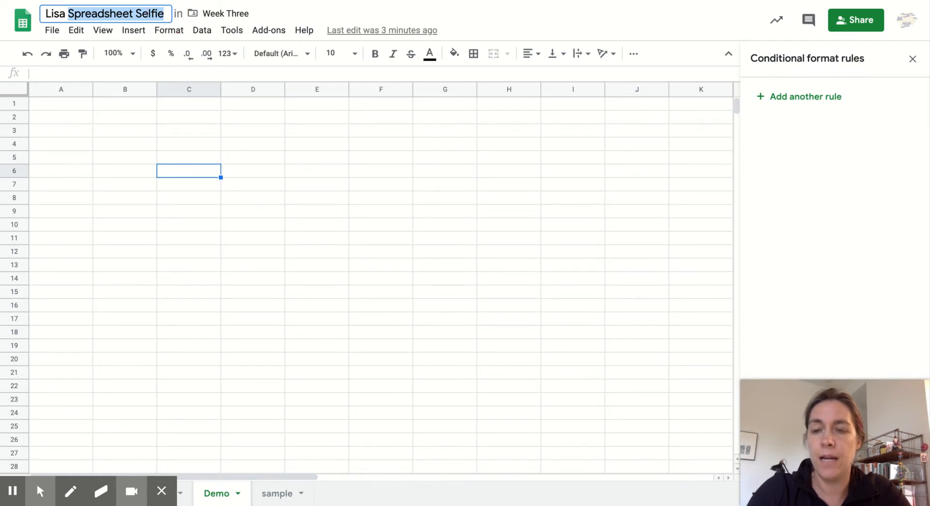
{"action": "left_click", "coordinate": [168, 14]}
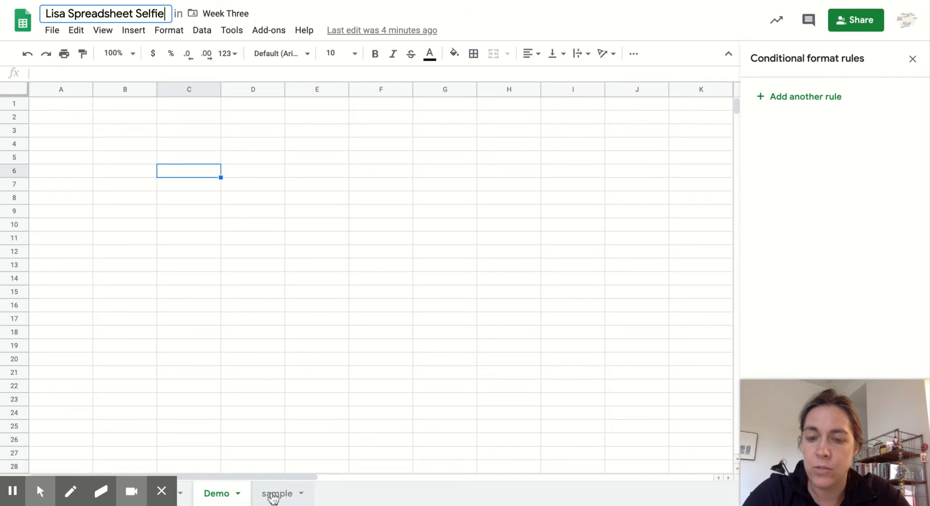
Step: On the sample sheet, set the September amount for Shopping to 350
{"action": "left_click", "coordinate": [274, 493]}
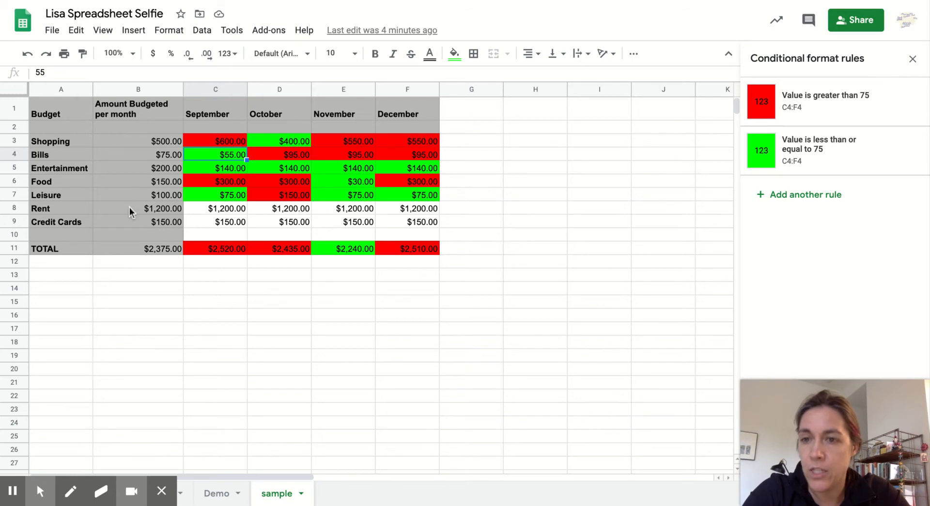
{"action": "left_click", "coordinate": [138, 145]}
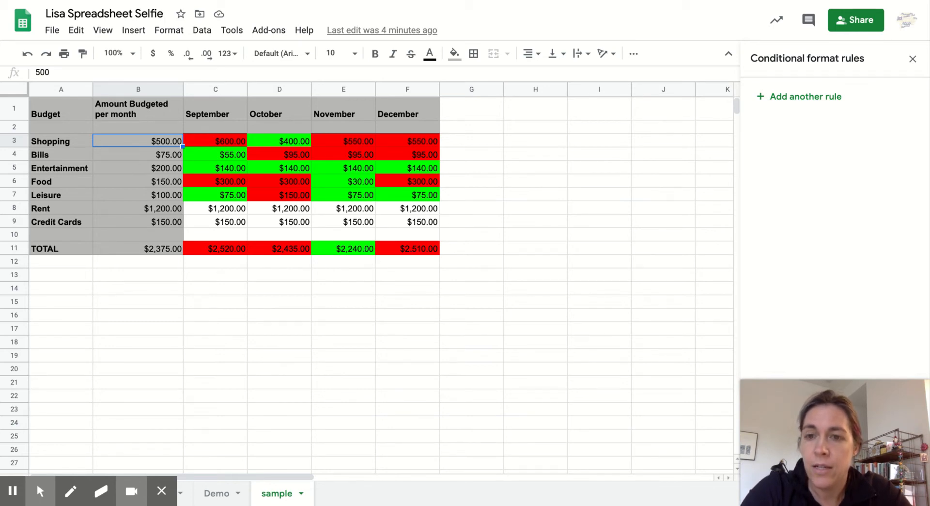
{"action": "left_click", "coordinate": [226, 89]}
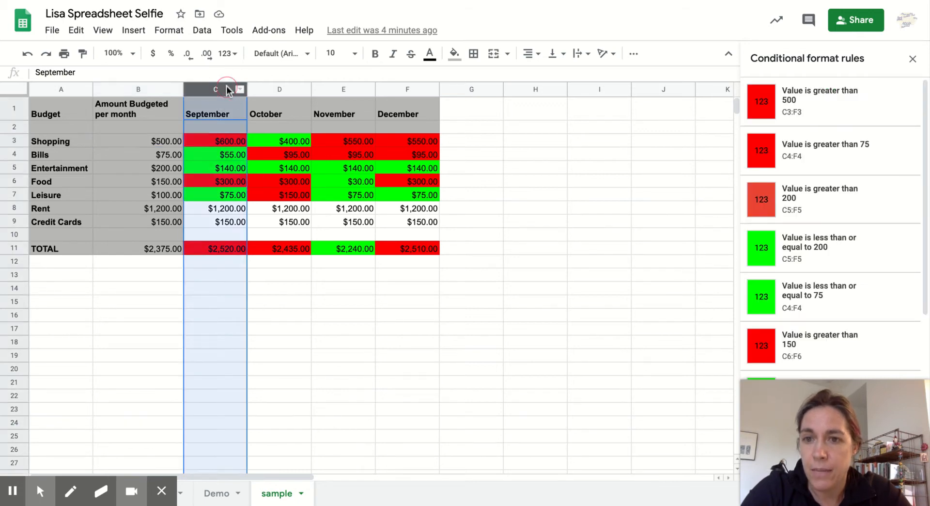
{"action": "left_click", "coordinate": [230, 142]}
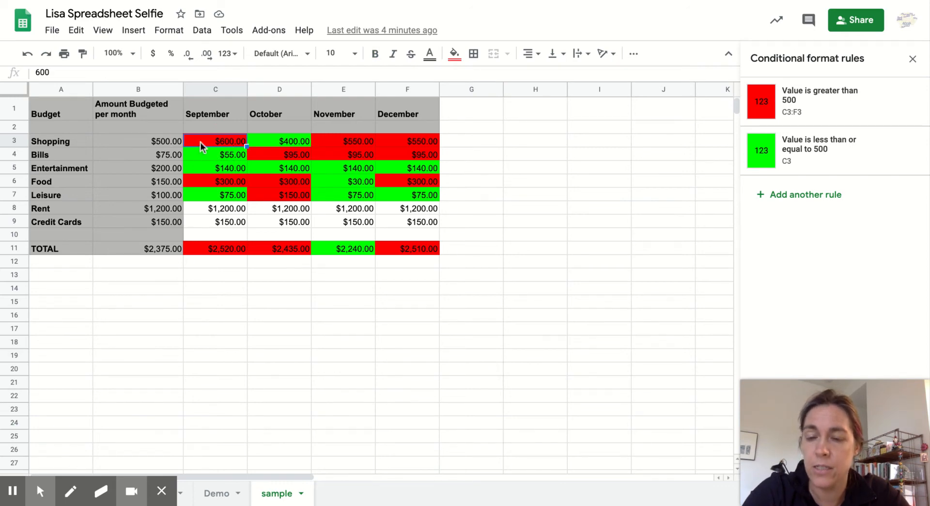
{"action": "double_click", "coordinate": [214, 141]}
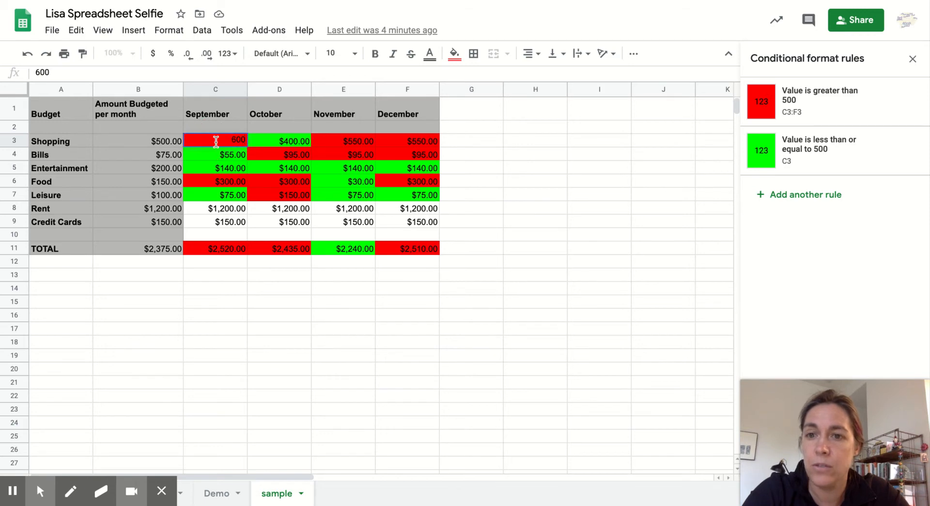
{"action": "left_click_drag", "start_coordinate": [216, 141], "coordinate": [250, 142]}
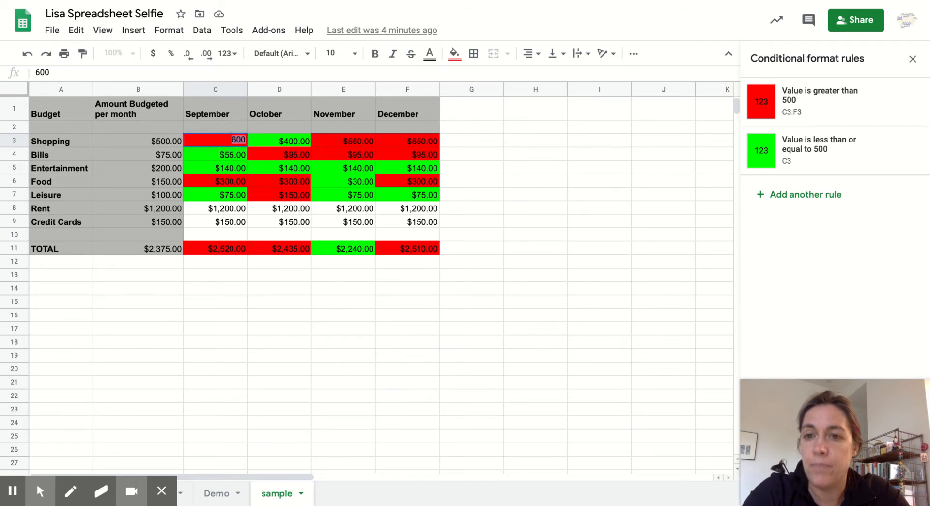
{"action": "type", "text": "35"}
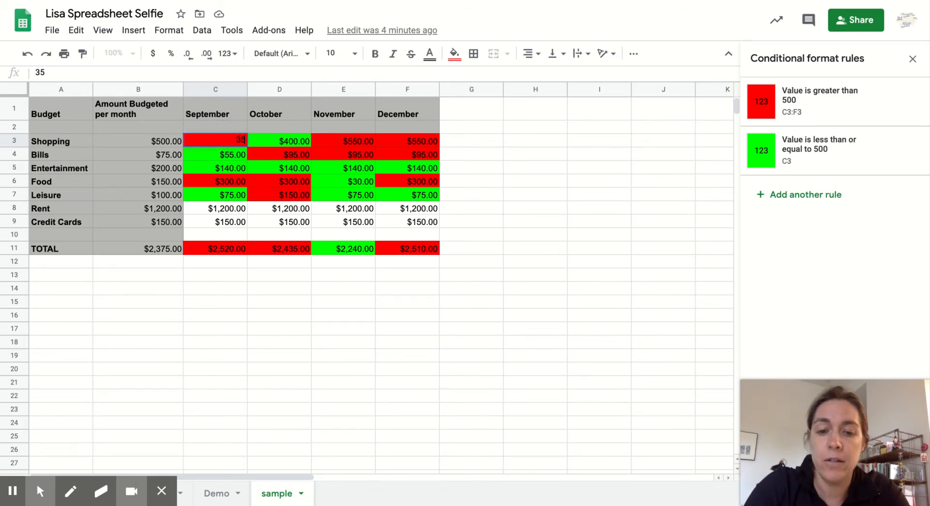
{"action": "type", "text": "0"}
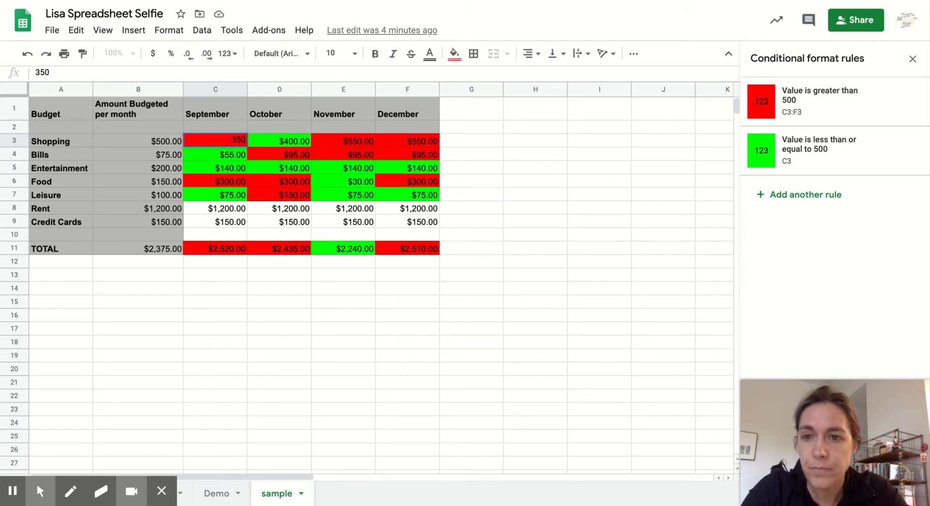
{"action": "key", "text": "Return"}
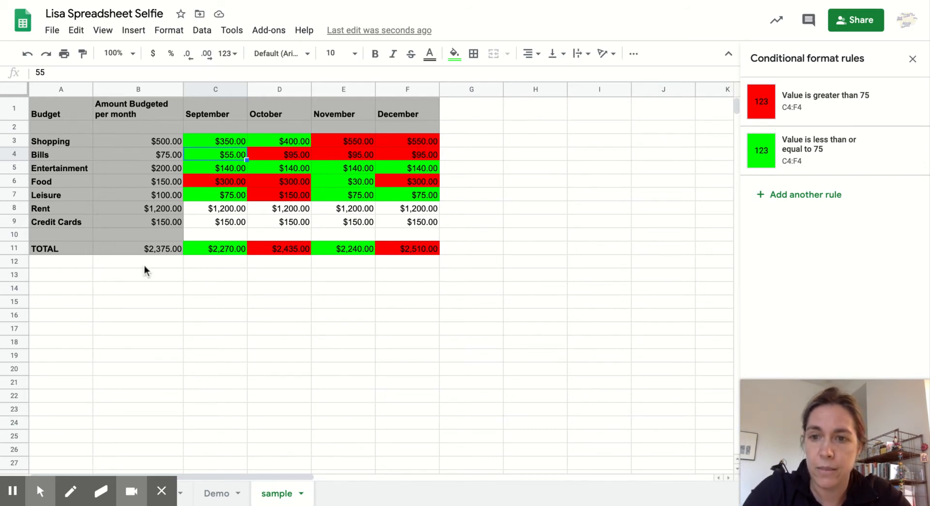
Step: Examine the pixel portrait and its conditional format rules on the Selfie sheet, and return to the Demo sheet
{"action": "left_click", "coordinate": [164, 492]}
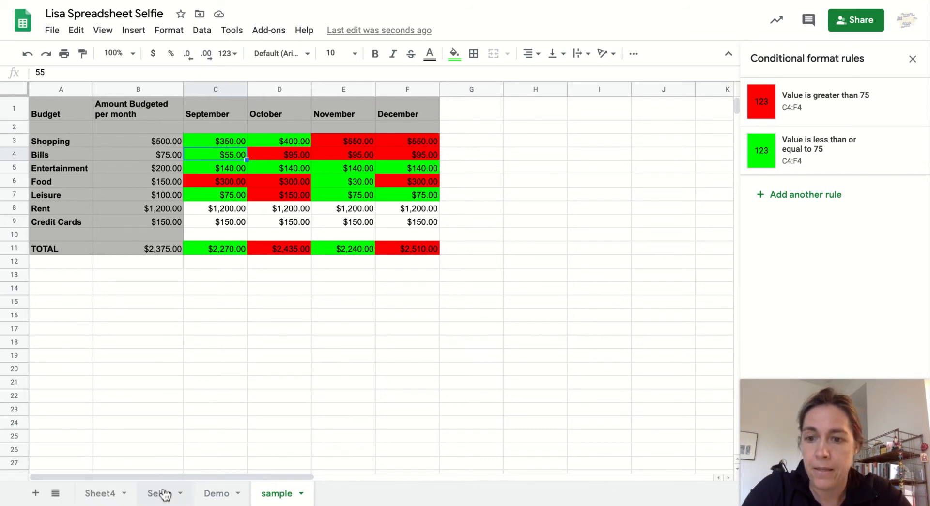
{"action": "left_click", "coordinate": [160, 493]}
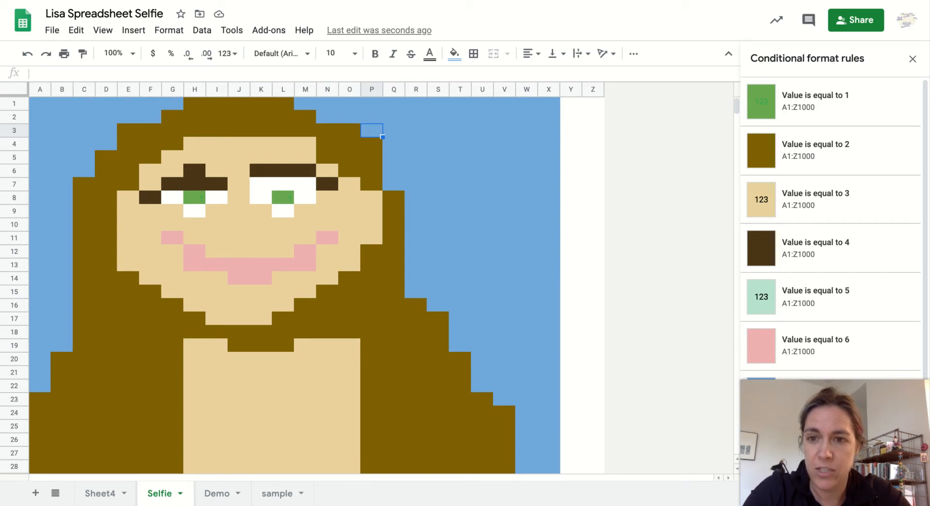
{"action": "left_click", "coordinate": [217, 493]}
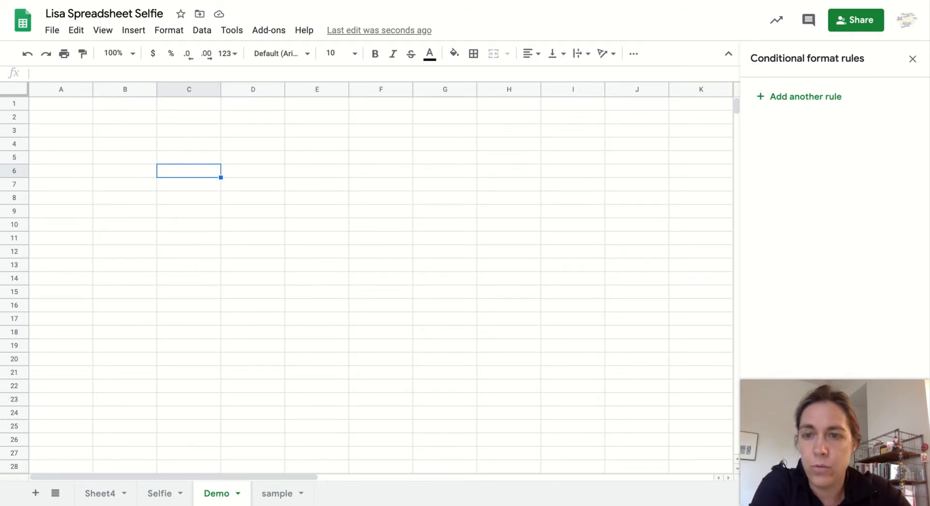
Step: Start a conditional formatting rule on the Demo sheet and narrow all columns evenly into small, nearly square cells
{"action": "left_click", "coordinate": [171, 32]}
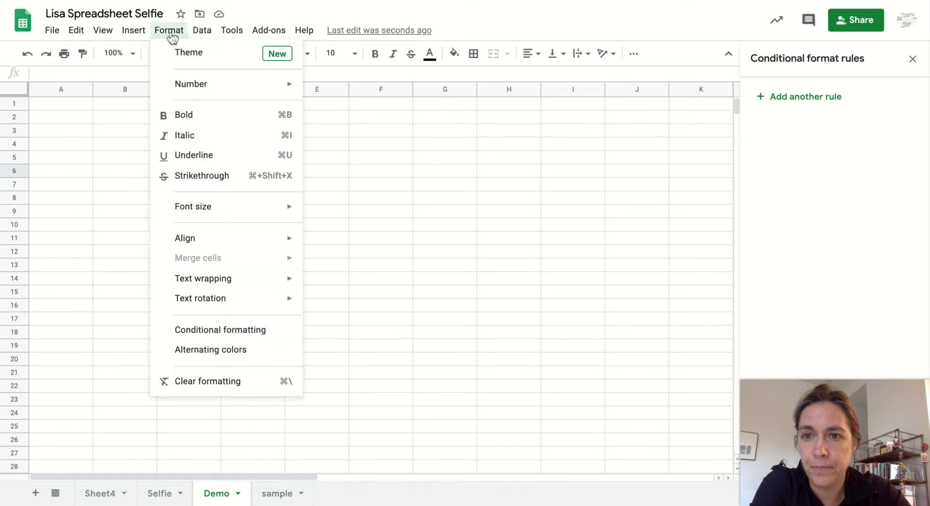
{"action": "left_click", "coordinate": [214, 333]}
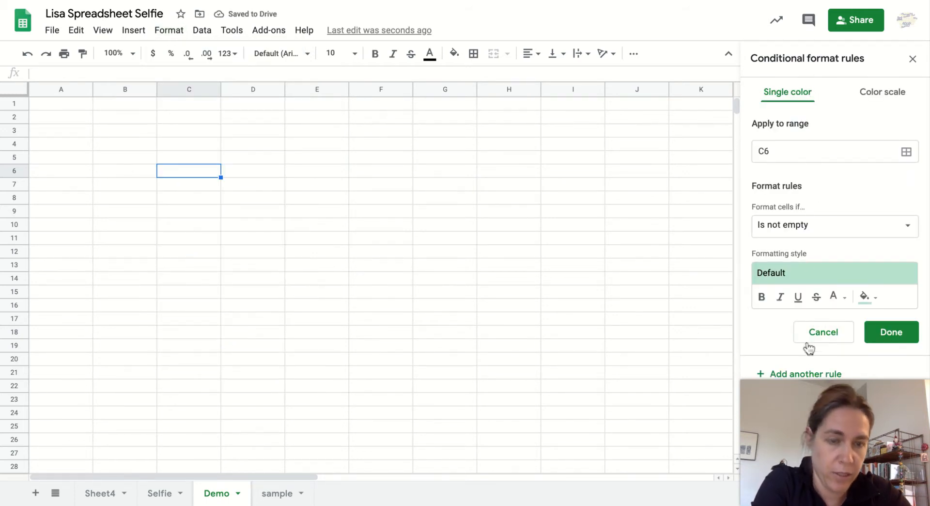
{"action": "left_click", "coordinate": [15, 91]}
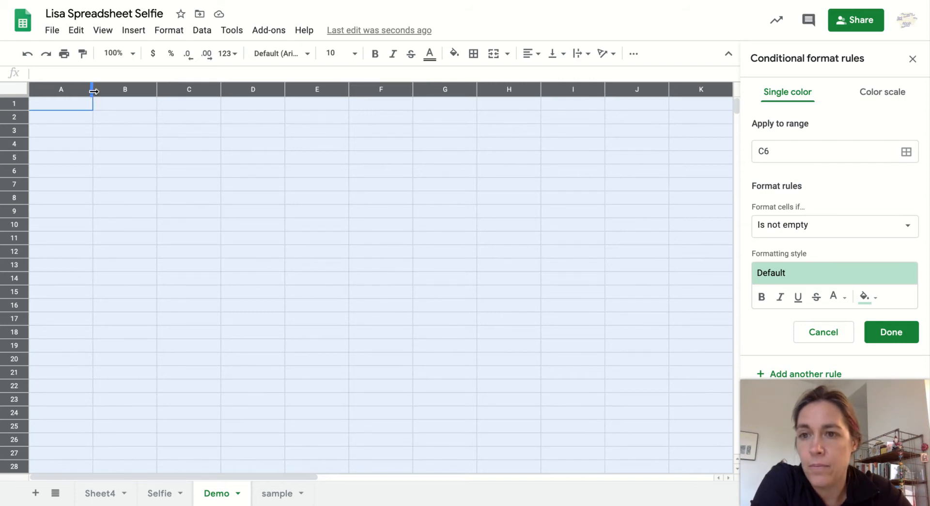
{"action": "left_click_drag", "start_coordinate": [94, 91], "coordinate": [49, 91]}
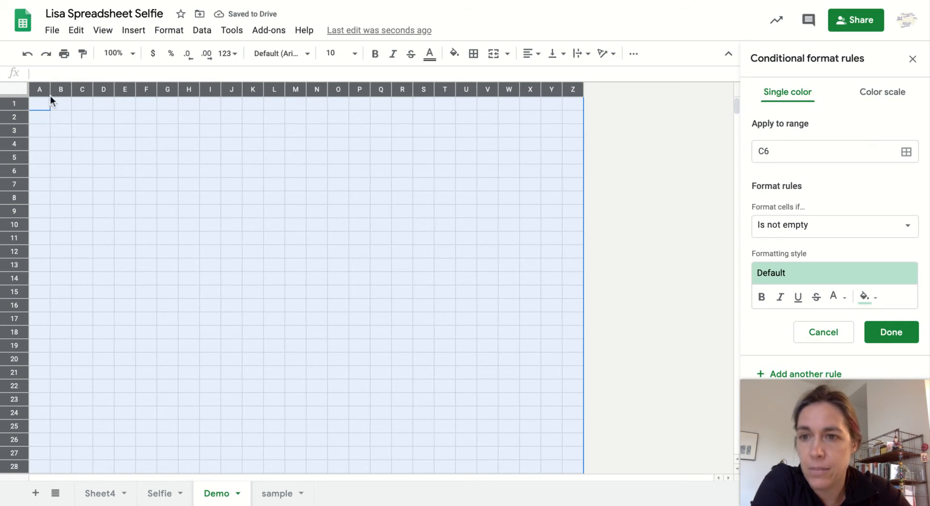
{"action": "left_click_drag", "start_coordinate": [49, 90], "coordinate": [48, 91]}
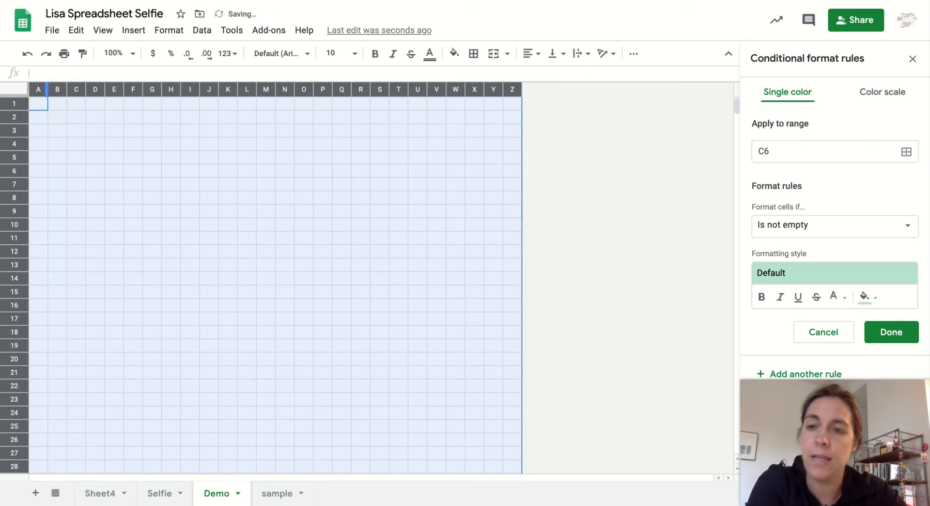
{"action": "left_click", "coordinate": [112, 162]}
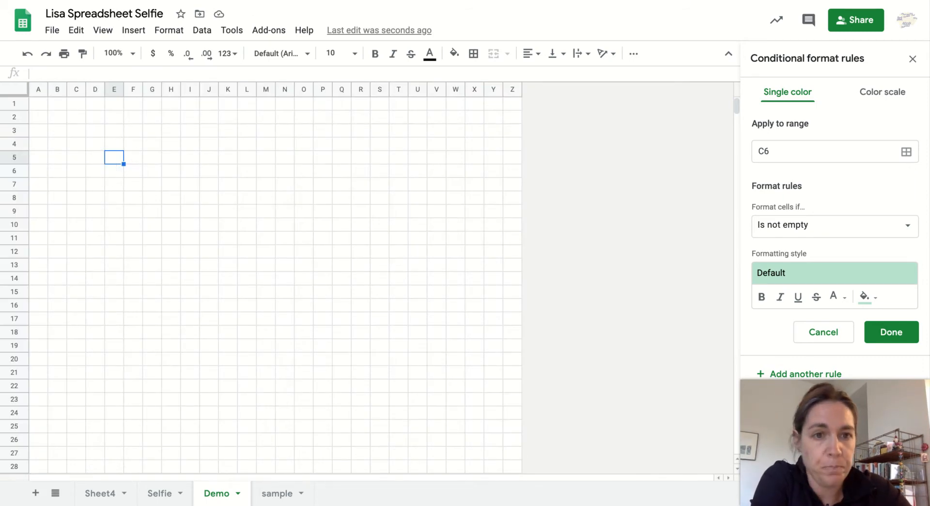
Step: Set the conditional formatting rule's range to A19:Z28
{"action": "left_click", "coordinate": [175, 33]}
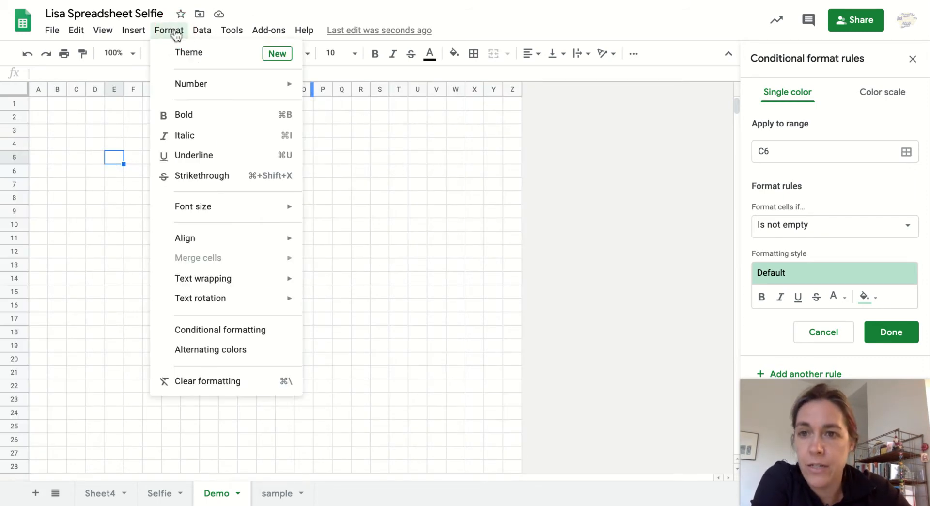
{"action": "left_click", "coordinate": [218, 333]}
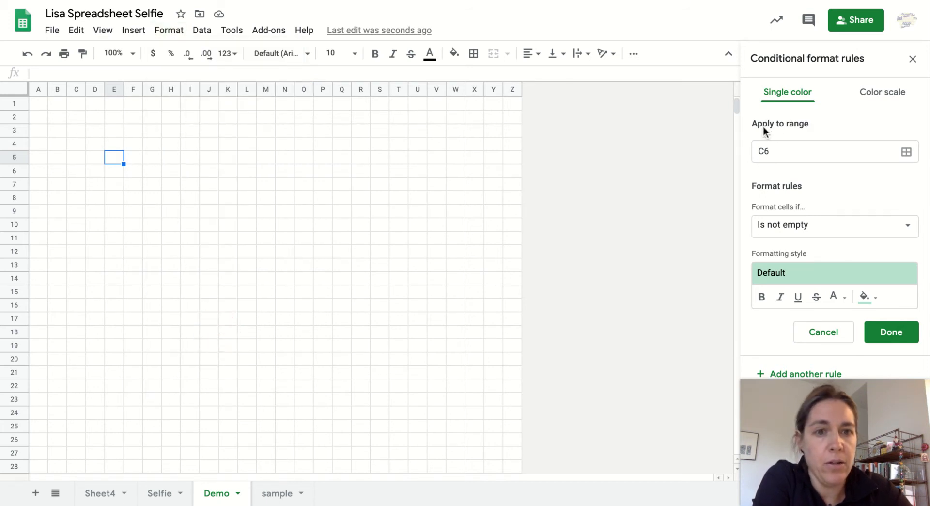
{"action": "left_click", "coordinate": [906, 152]}
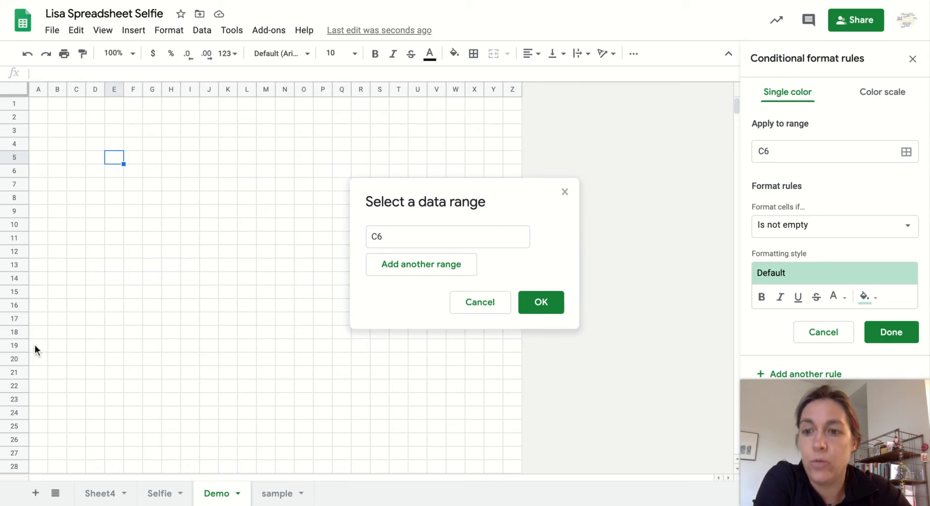
{"action": "left_click_drag", "start_coordinate": [35, 345], "coordinate": [505, 477]}
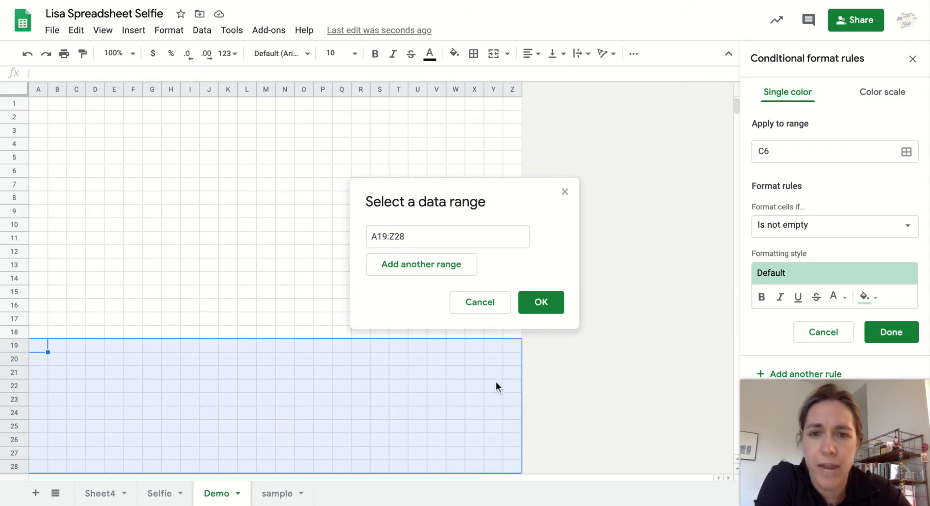
{"action": "left_click", "coordinate": [540, 303]}
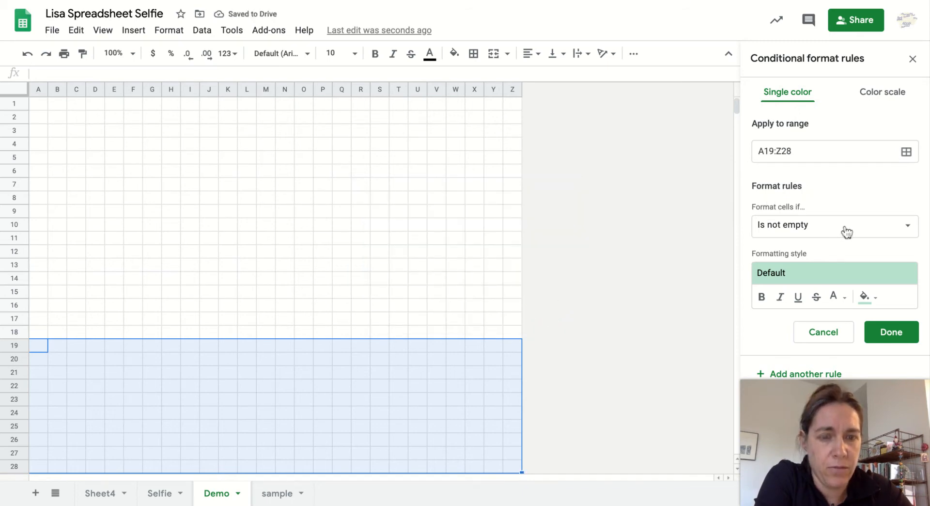
Step: Set the rule's condition to "Is equal to" with the value 1
{"action": "left_click", "coordinate": [910, 231]}
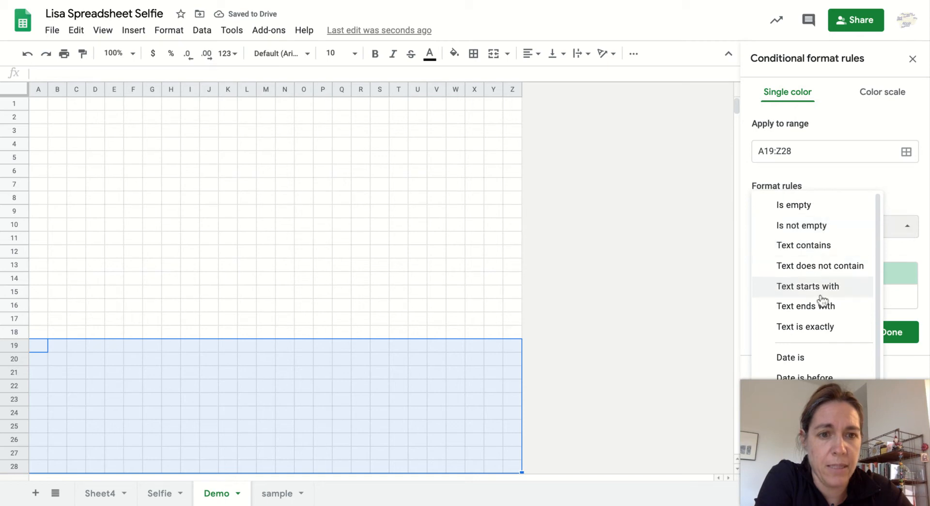
{"action": "scroll", "coordinate": [820, 301], "scroll_direction": "down", "scroll_amount": 3}
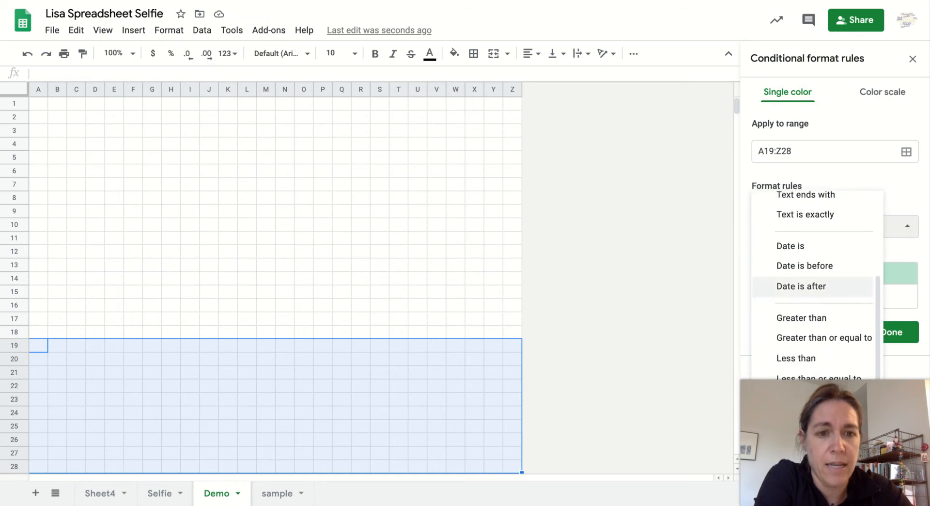
{"action": "left_click", "coordinate": [804, 390]}
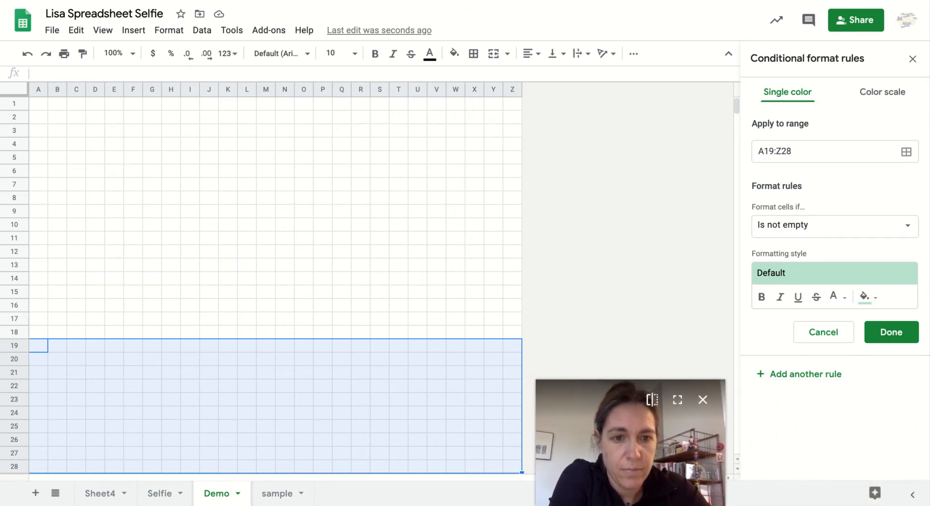
{"action": "left_click", "coordinate": [909, 231]}
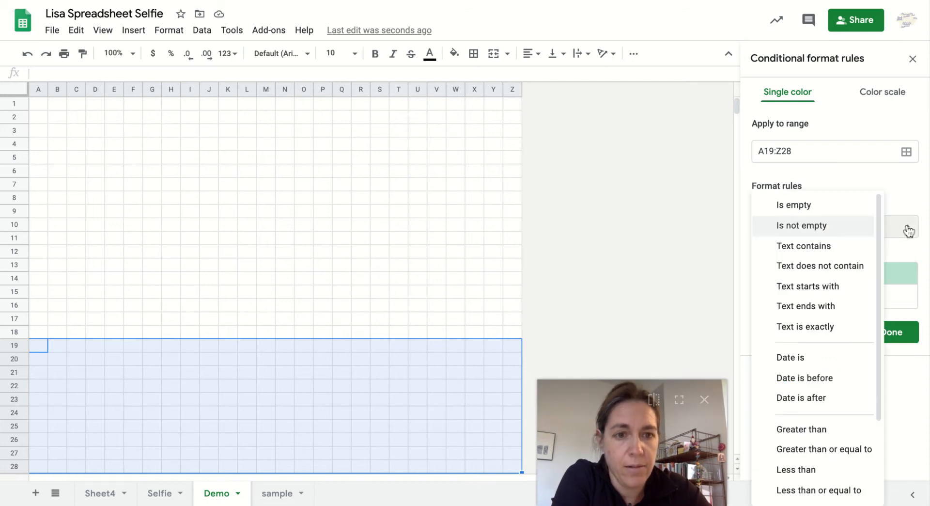
{"action": "scroll", "coordinate": [818, 345], "scroll_direction": "down", "scroll_amount": 3}
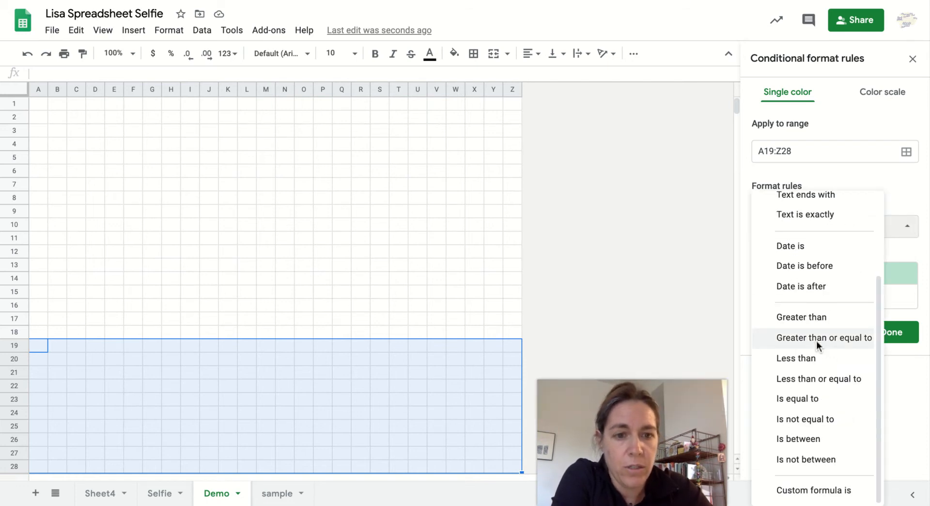
{"action": "left_click", "coordinate": [814, 403]}
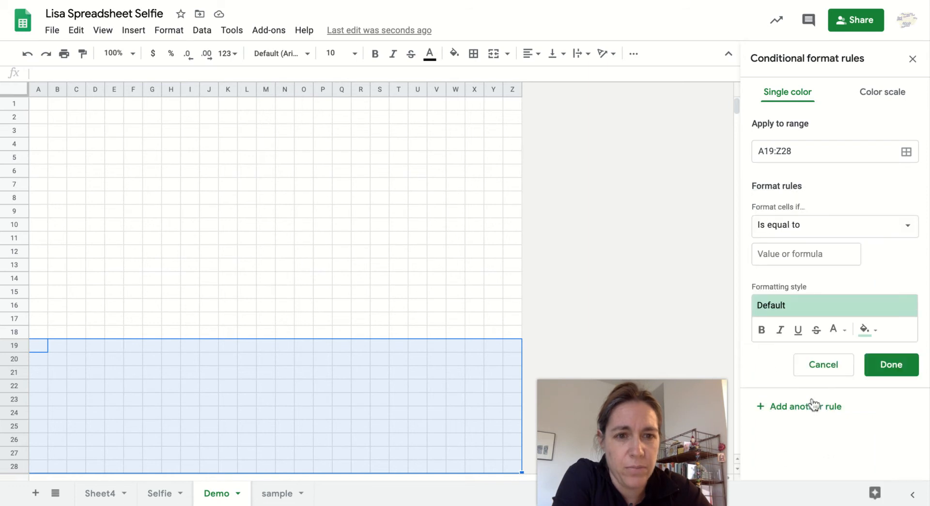
{"action": "left_click", "coordinate": [771, 254]}
{"action": "type", "text": "1"}
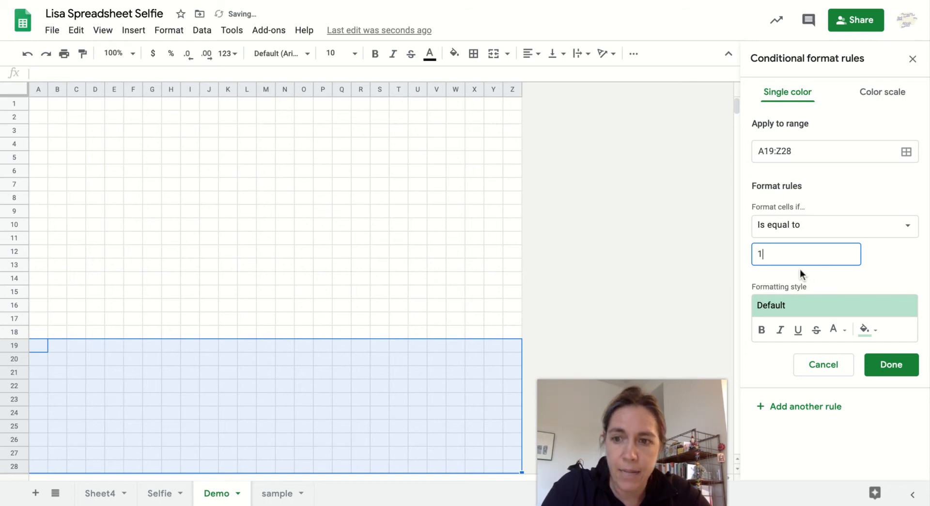
Step: Give the value 1 rule a dark yellow-brown fill colour and save the rule
{"action": "left_click", "coordinate": [866, 330]}
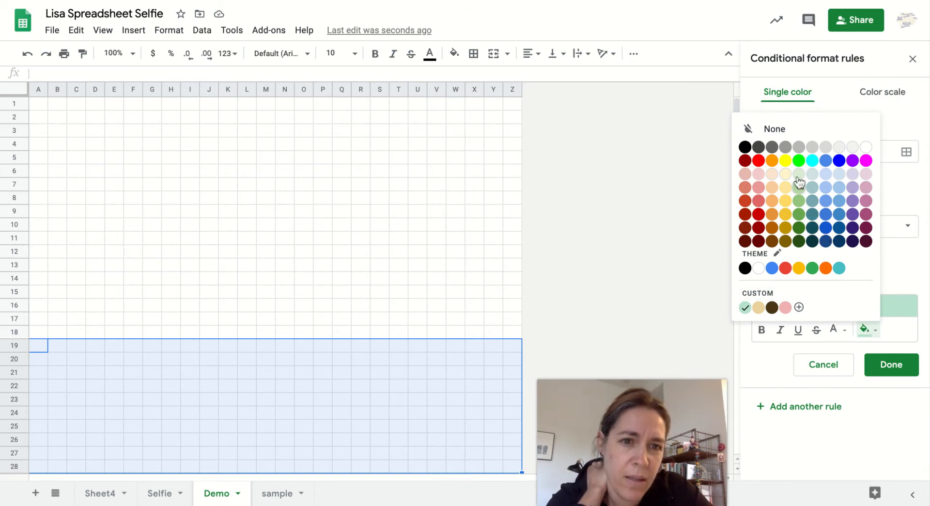
{"action": "left_click", "coordinate": [786, 242]}
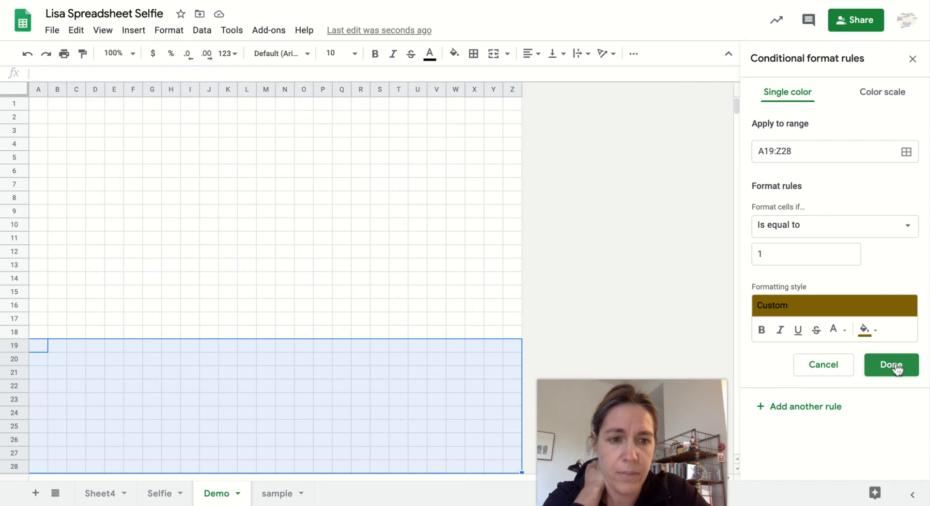
{"action": "left_click", "coordinate": [897, 368]}
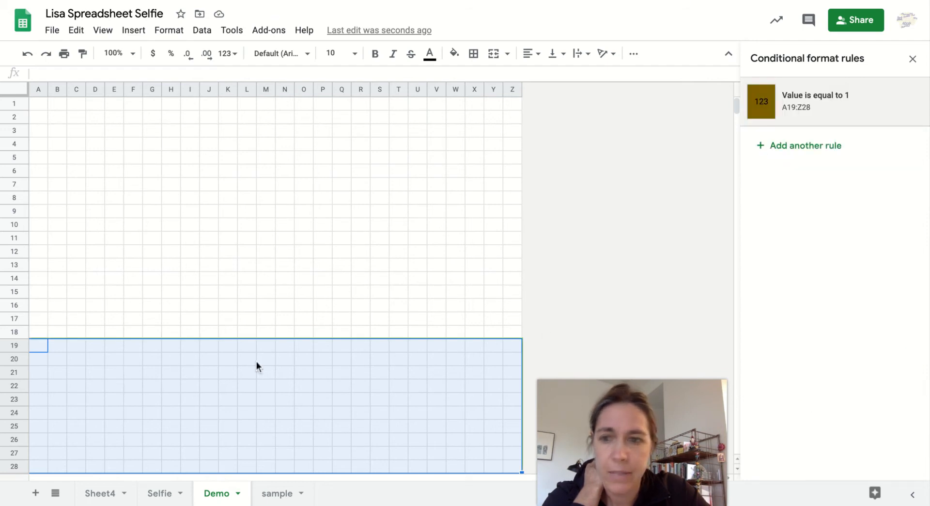
Step: Enter 1 in cell D20 to test the colour rule
{"action": "left_click", "coordinate": [95, 359]}
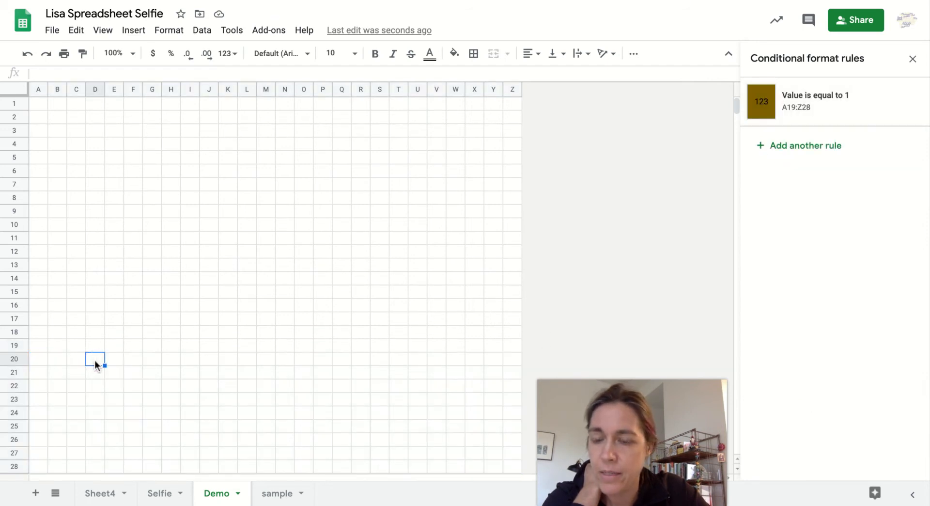
{"action": "type", "text": "1"}
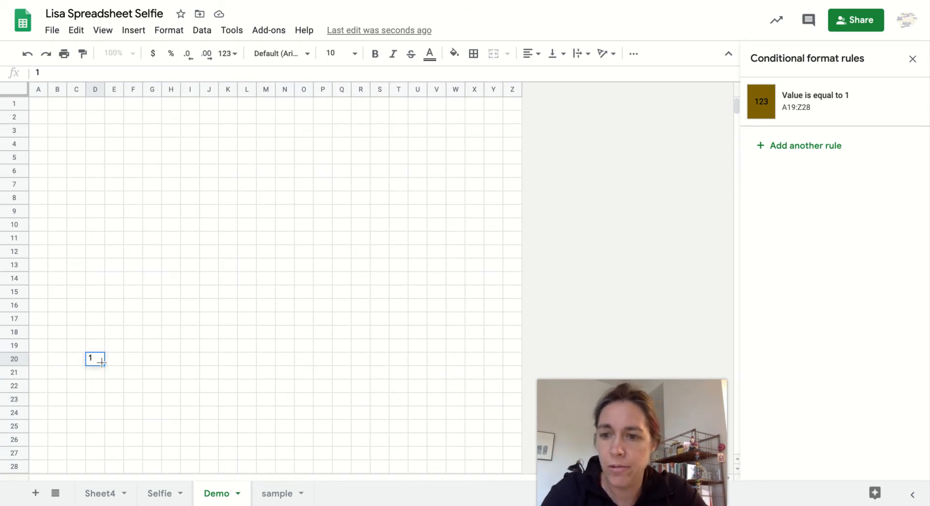
{"action": "key", "text": "Return"}
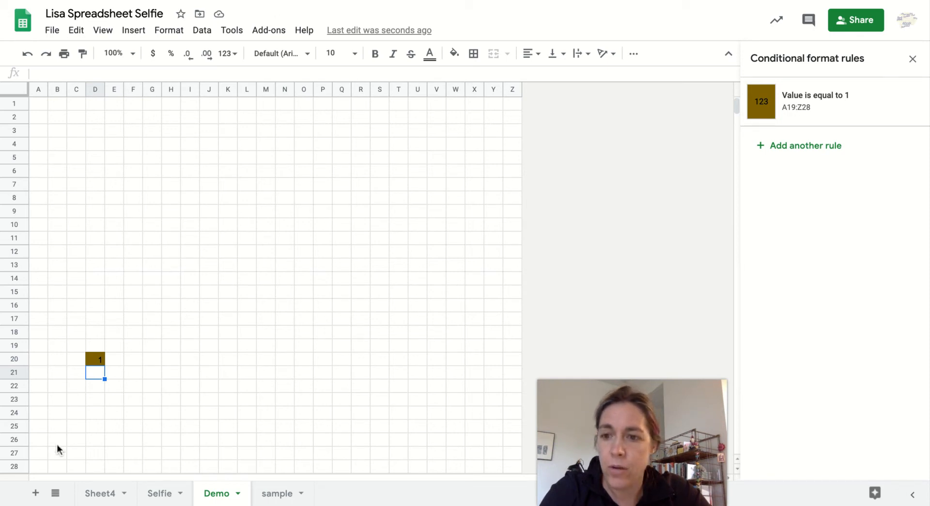
Step: Enter 1 in each cell of row 27 from A27 to F27
{"action": "left_click", "coordinate": [37, 454]}
{"action": "type", "text": "1"}
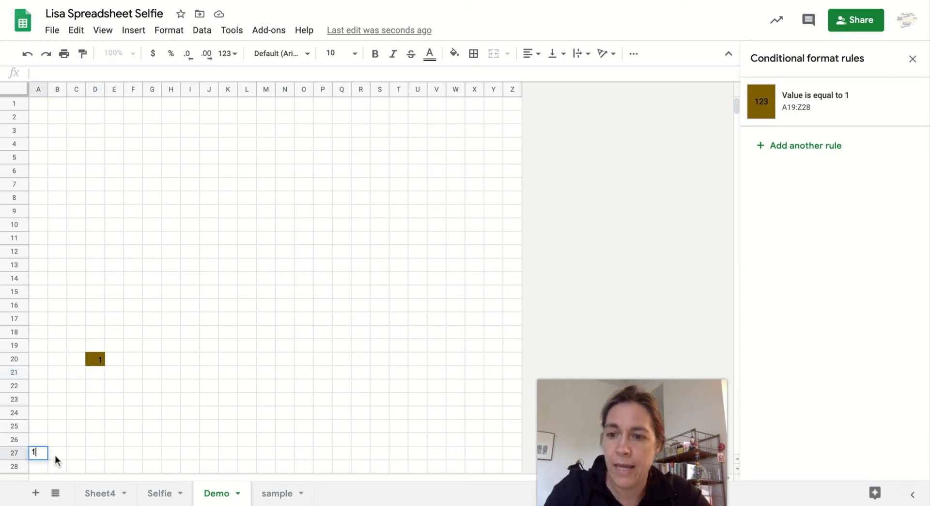
{"action": "left_click", "coordinate": [60, 456]}
{"action": "type", "text": "1"}
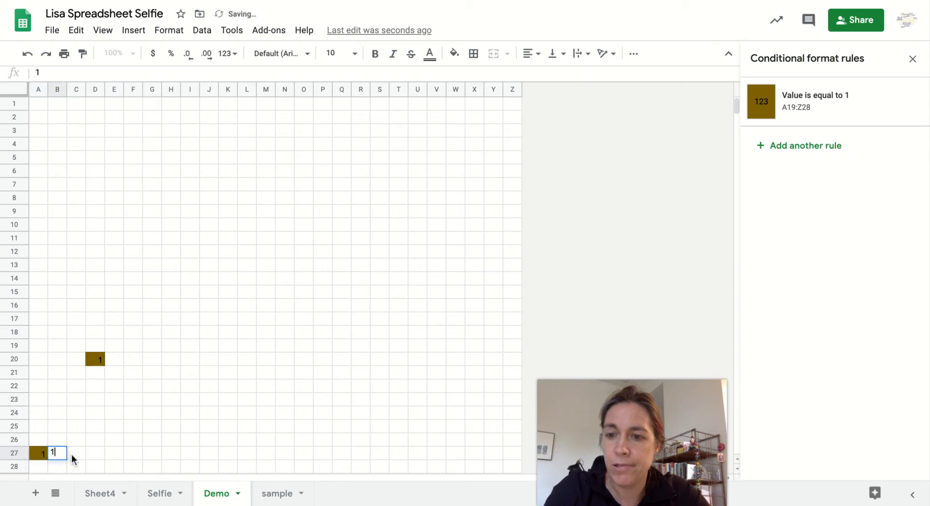
{"action": "left_click", "coordinate": [74, 458]}
{"action": "type", "text": "1"}
{"action": "left_click", "coordinate": [95, 459]}
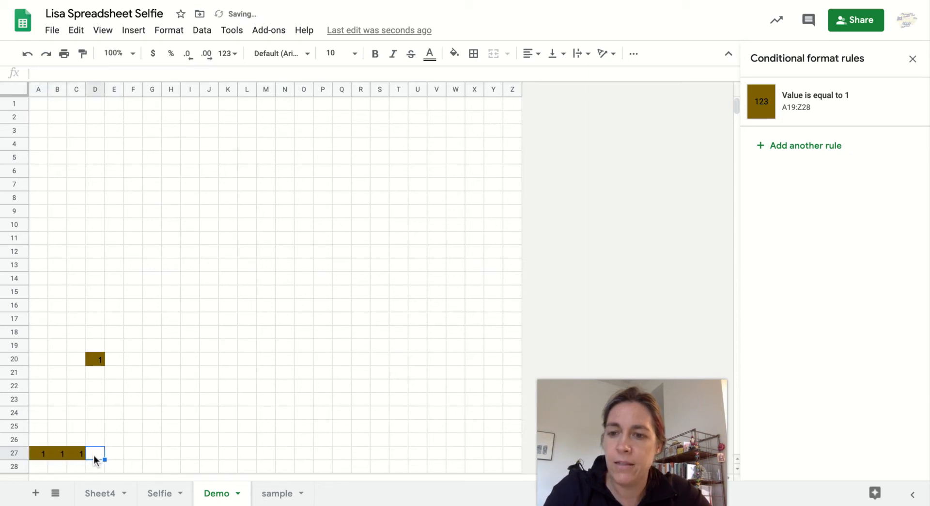
{"action": "type", "text": "1"}
{"action": "left_click", "coordinate": [114, 459]}
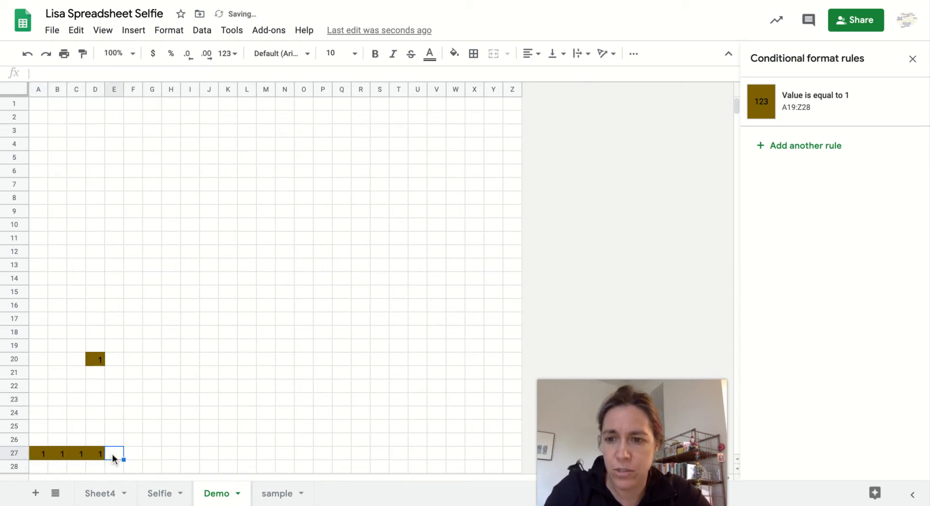
{"action": "type", "text": "1"}
{"action": "left_click", "coordinate": [132, 458]}
{"action": "type", "text": "1"}
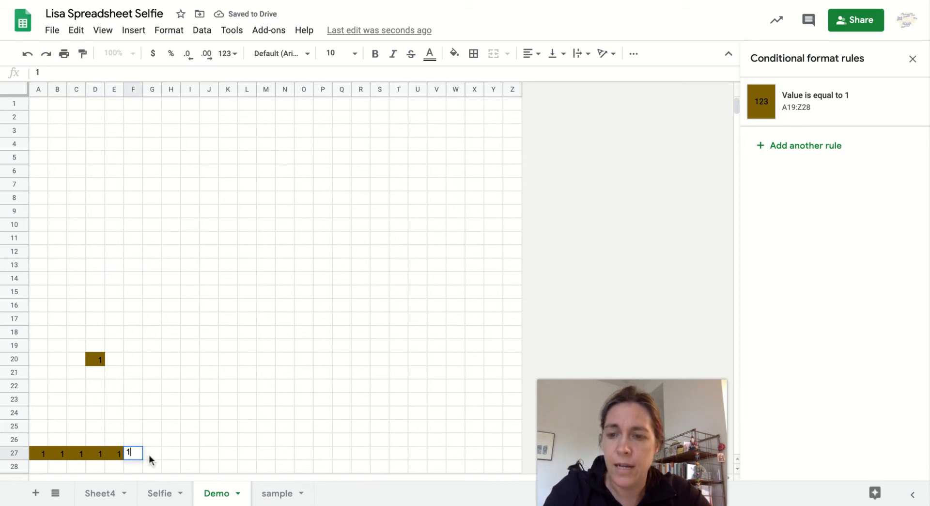
{"action": "left_click", "coordinate": [151, 455]}
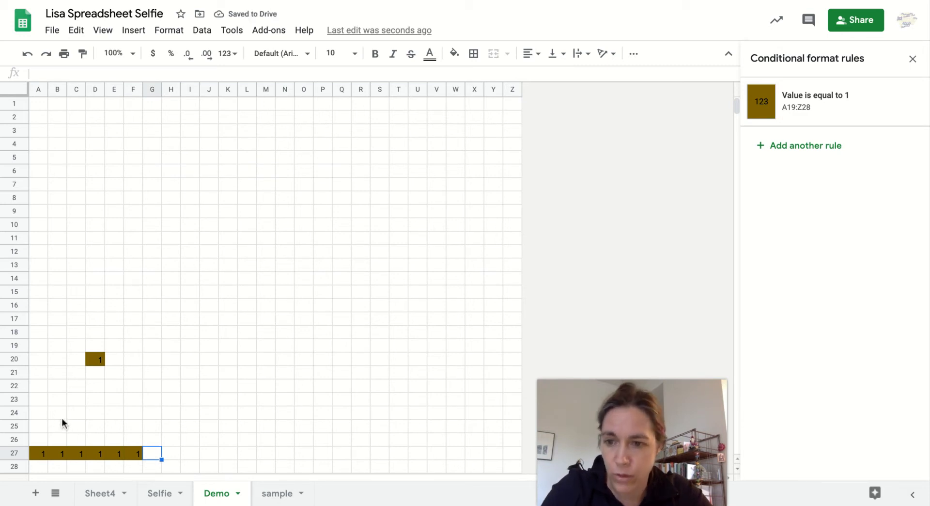
Step: Extend the 1s in A27:F27 across row 27 to column W, and clear cell D20
{"action": "left_click", "coordinate": [38, 454]}
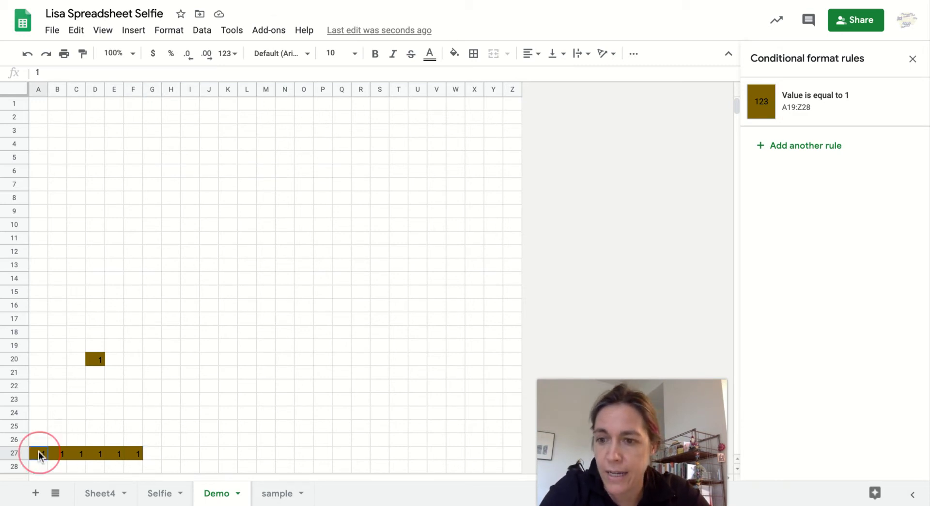
{"action": "left_click_drag", "start_coordinate": [39, 454], "coordinate": [138, 454]}
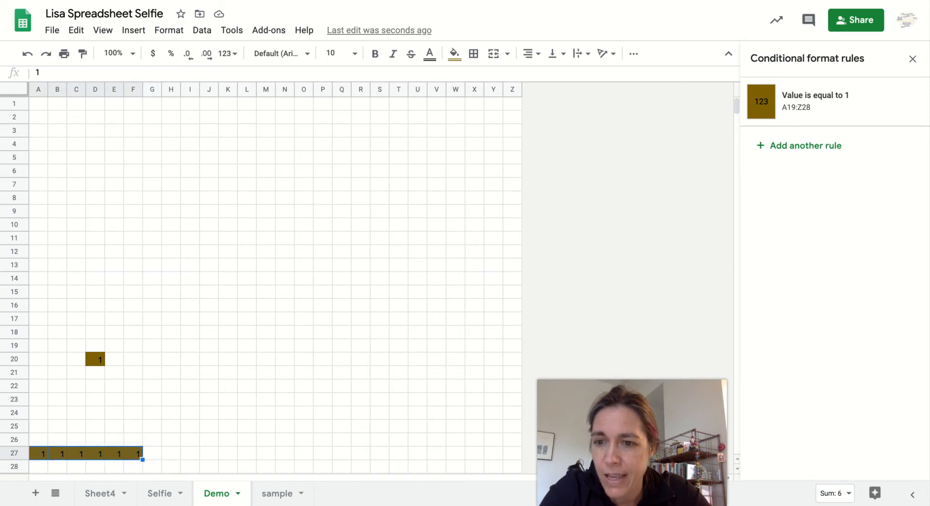
{"action": "mouse_move", "coordinate": [137, 446]}
{"action": "left_mouse_down"}
{"action": "mouse_move", "coordinate": [138, 423]}
{"action": "mouse_move", "coordinate": [138, 449]}
{"action": "left_mouse_up"}
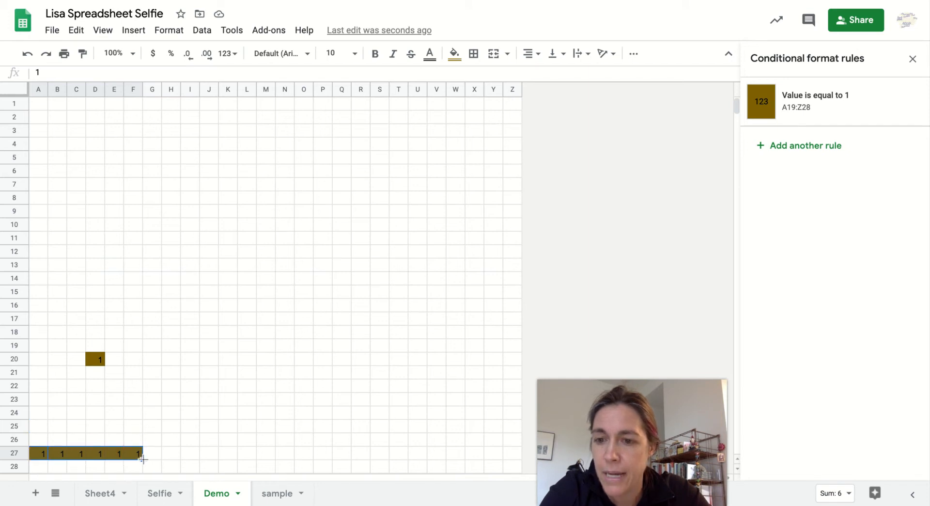
{"action": "left_click_drag", "start_coordinate": [143, 460], "coordinate": [456, 482]}
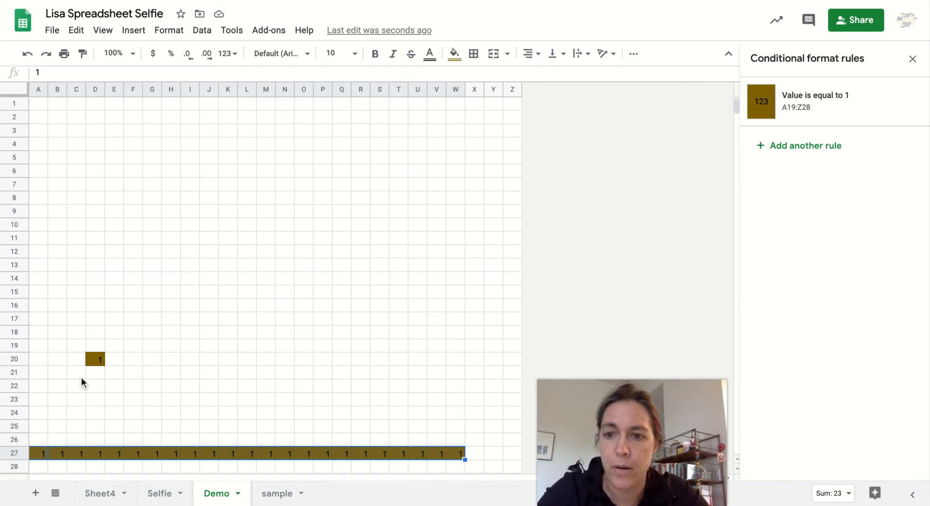
{"action": "left_click", "coordinate": [98, 359]}
{"action": "key", "text": "Delete"}
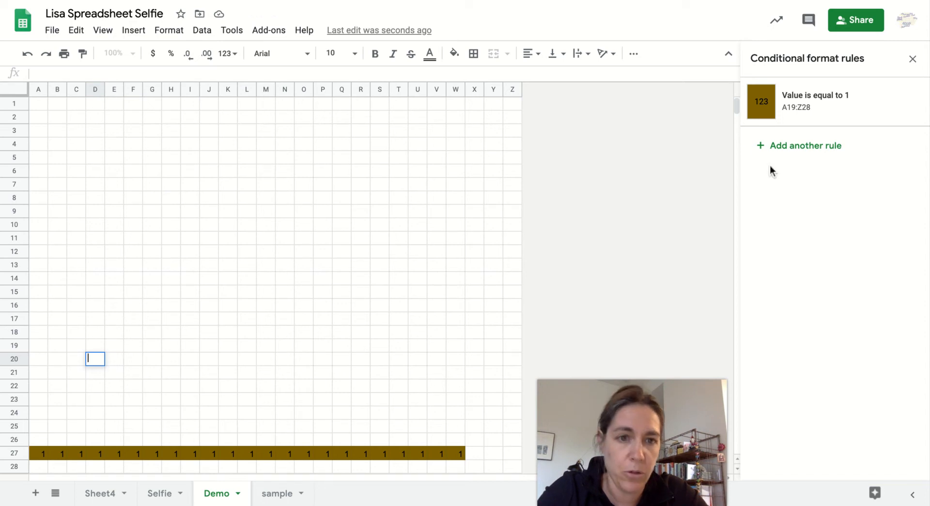
Step: Add another conditional formatting rule and set its range to A16:W26
{"action": "left_click", "coordinate": [794, 146]}
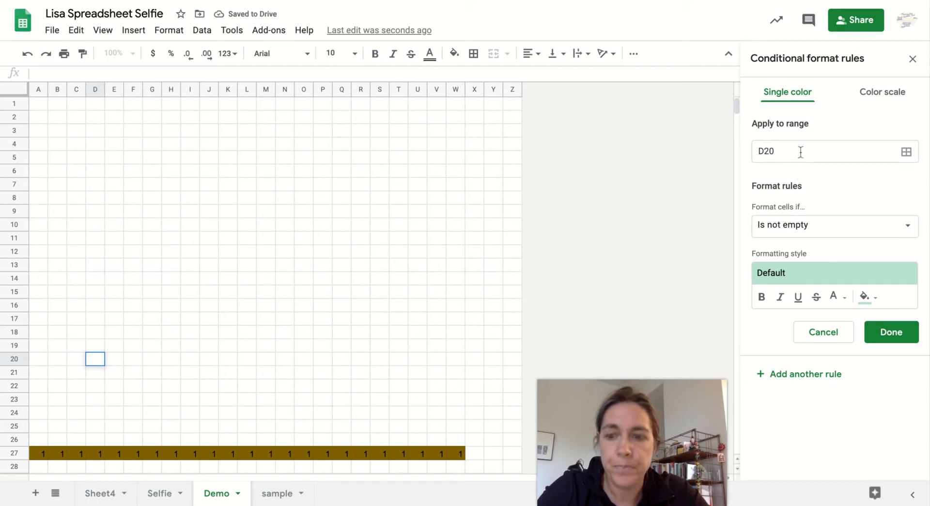
{"action": "left_click", "coordinate": [906, 152]}
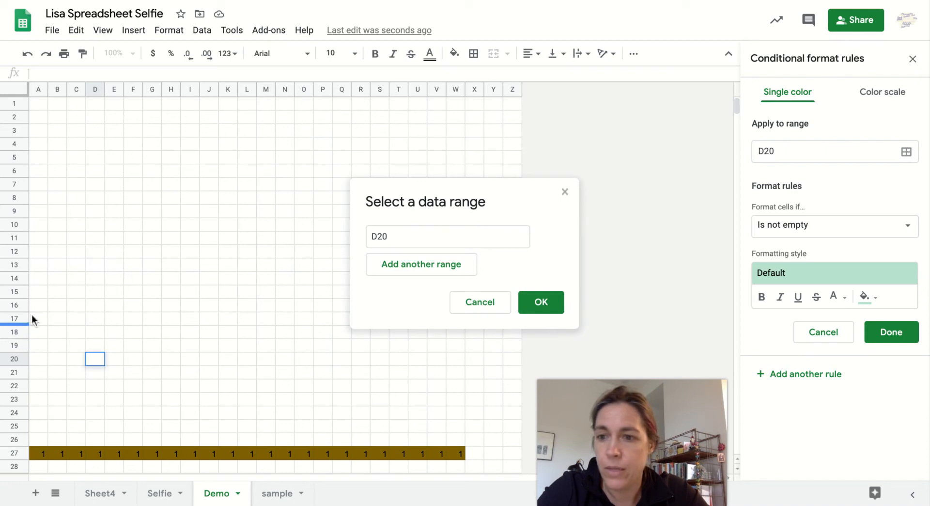
{"action": "left_click_drag", "start_coordinate": [35, 305], "coordinate": [463, 440]}
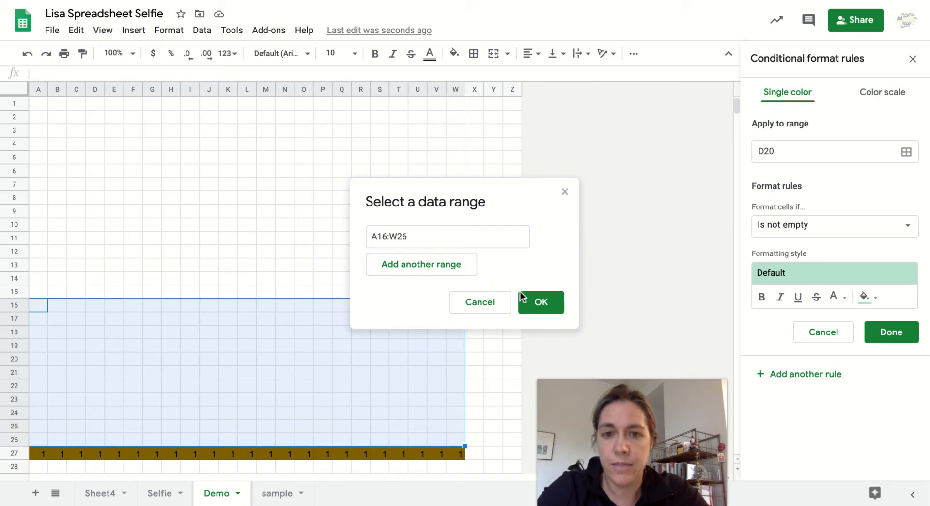
{"action": "left_click", "coordinate": [537, 304]}
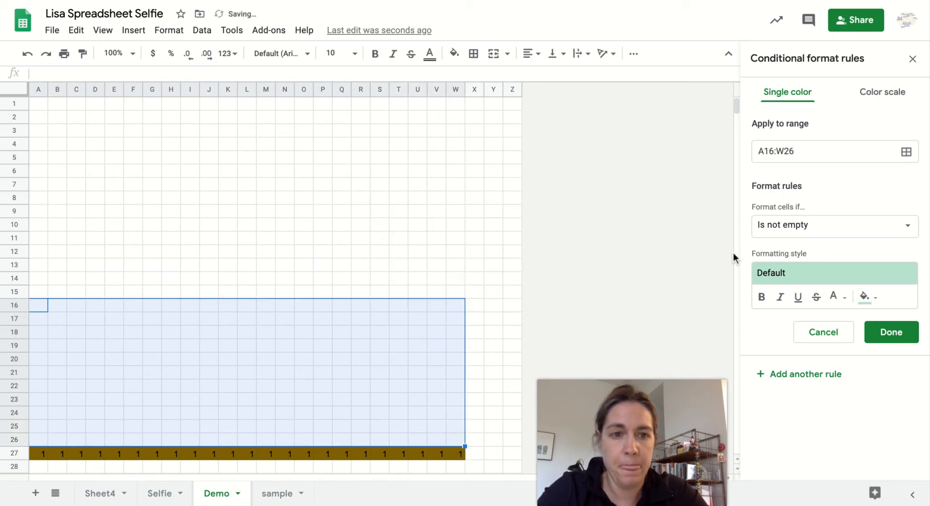
Step: Set the new rule's condition to "Is equal to" with the value 2
{"action": "left_click", "coordinate": [903, 228]}
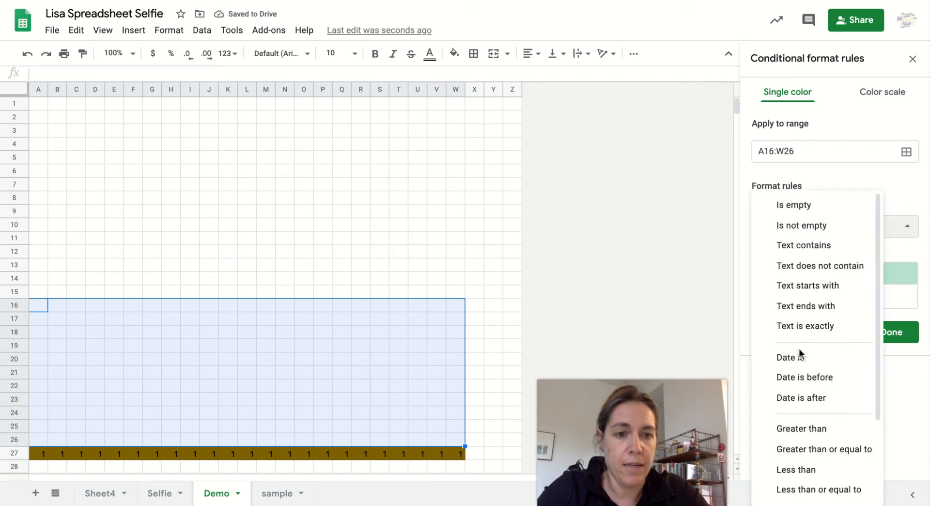
{"action": "scroll", "coordinate": [801, 356], "scroll_direction": "down", "scroll_amount": 3}
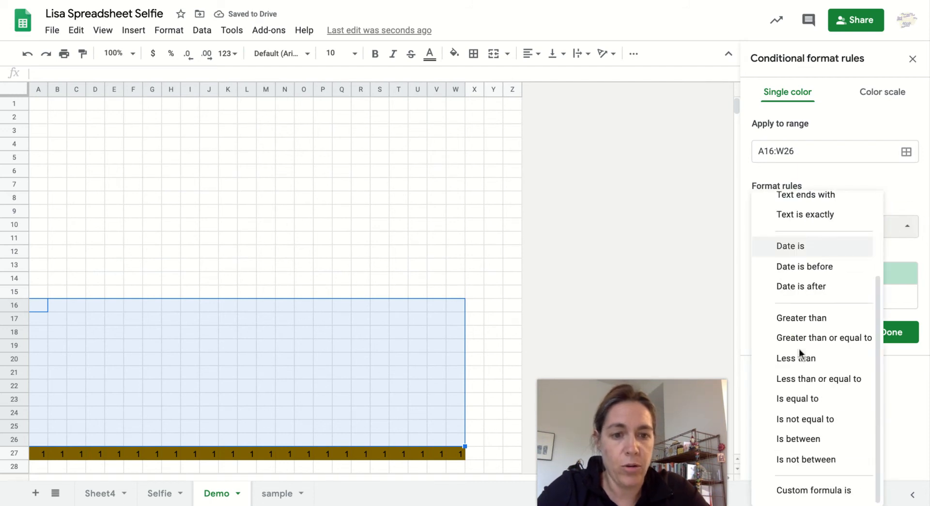
{"action": "left_click", "coordinate": [797, 399]}
{"action": "left_click", "coordinate": [788, 257]}
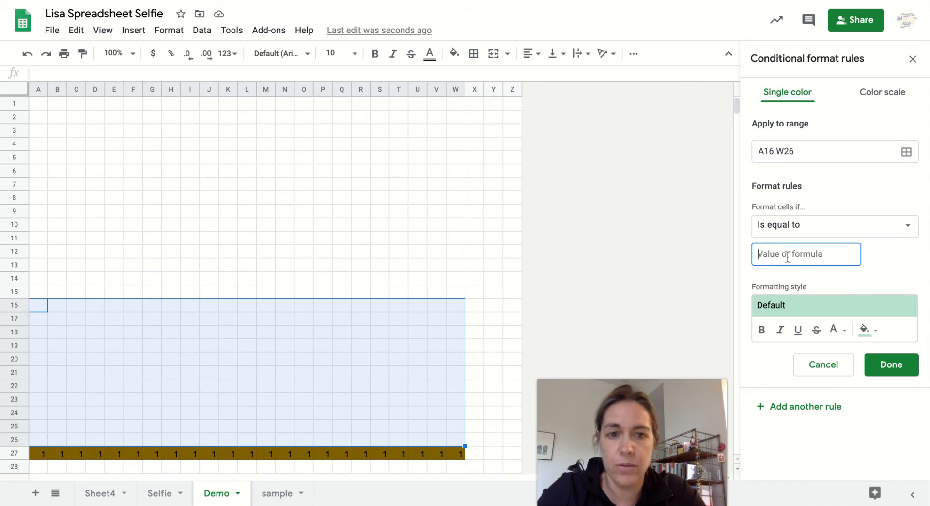
{"action": "type", "text": "2"}
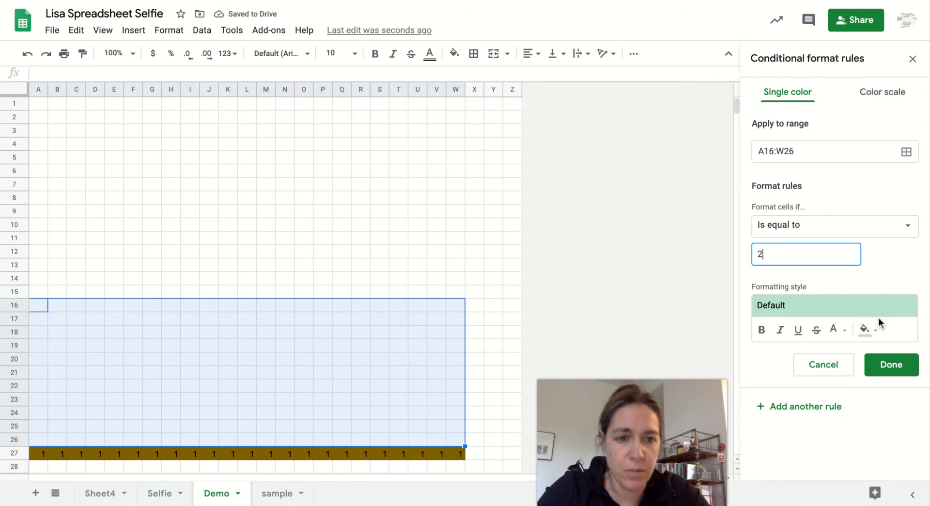
Step: Give the value 2 rule a custom green fill colour, #1b8955, and save the rule
{"action": "left_click", "coordinate": [867, 332]}
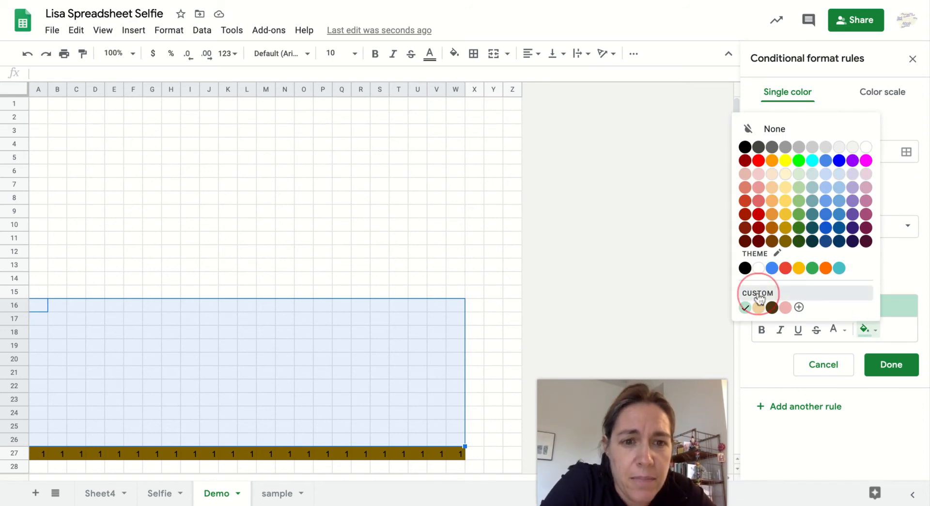
{"action": "left_click", "coordinate": [799, 307]}
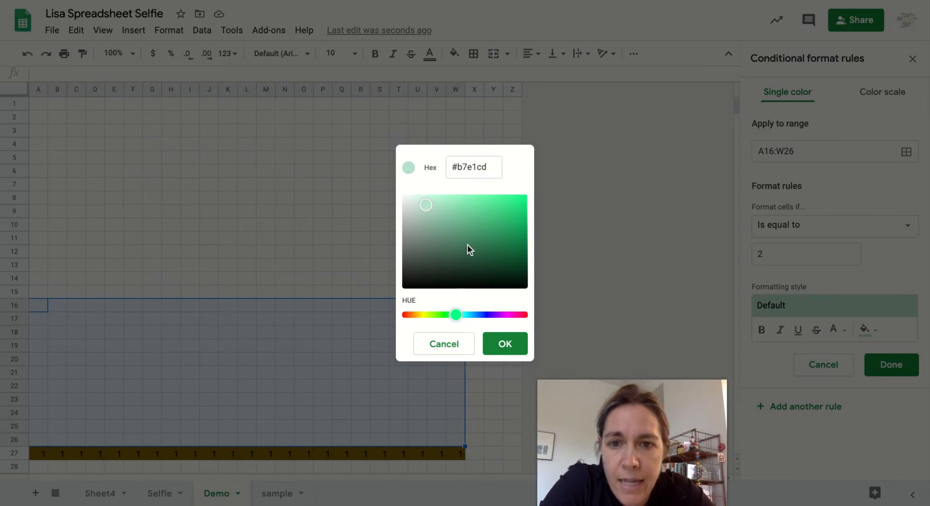
{"action": "left_click", "coordinate": [495, 220]}
{"action": "left_click", "coordinate": [508, 237]}
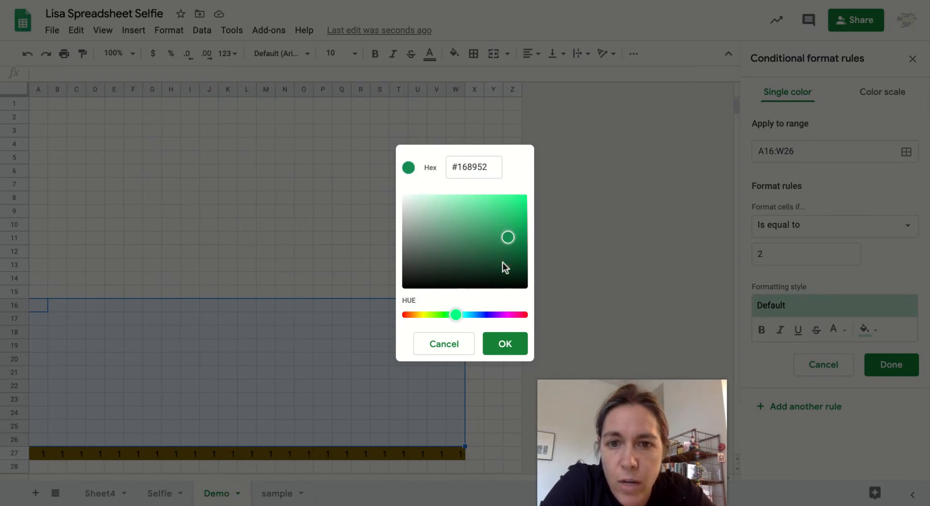
{"action": "left_click_drag", "start_coordinate": [502, 262], "coordinate": [504, 238]}
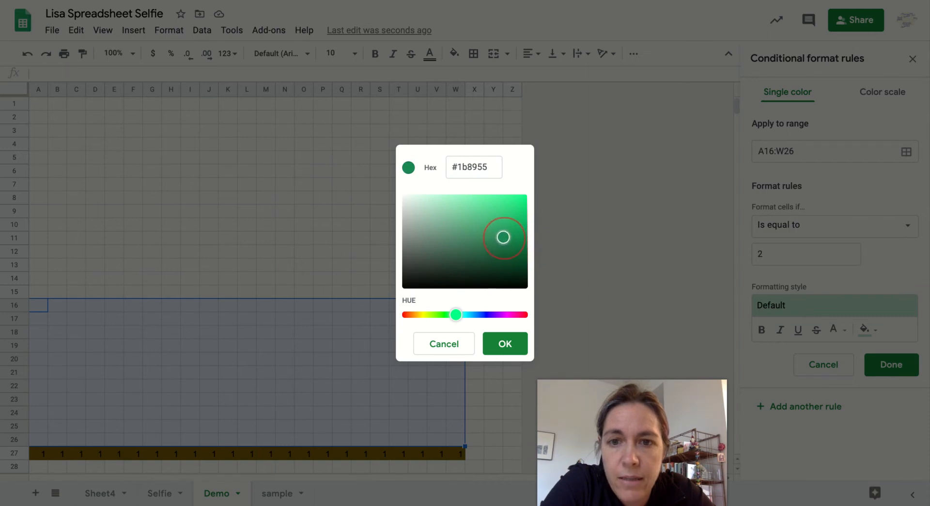
{"action": "left_click", "coordinate": [504, 346]}
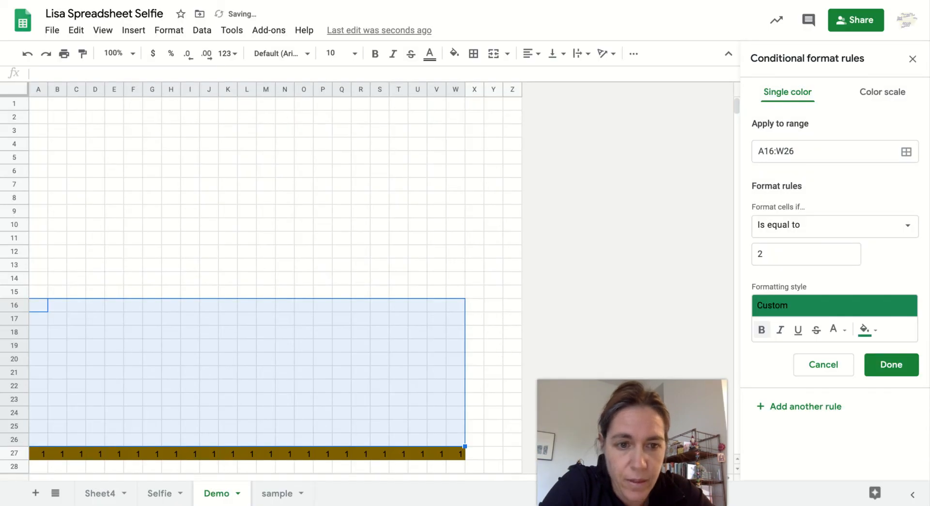
{"action": "left_click", "coordinate": [890, 371]}
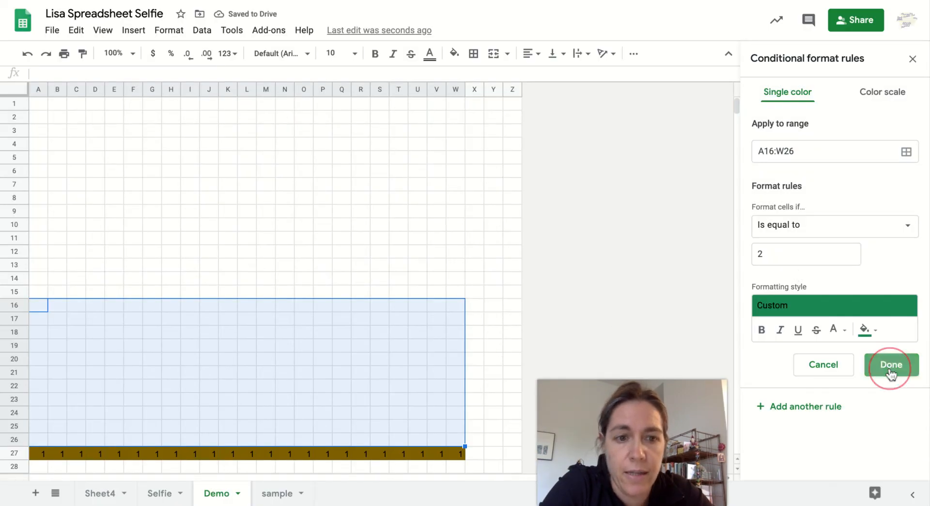
Step: Enter 2 in each of the cells A16, A17 and A18
{"action": "left_click", "coordinate": [36, 304]}
{"action": "type", "text": "2"}
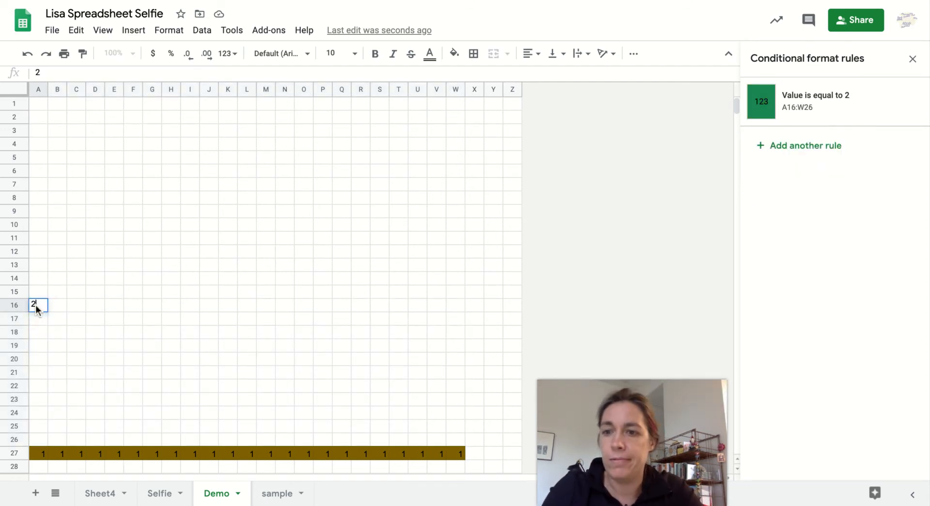
{"action": "key", "text": "Return"}
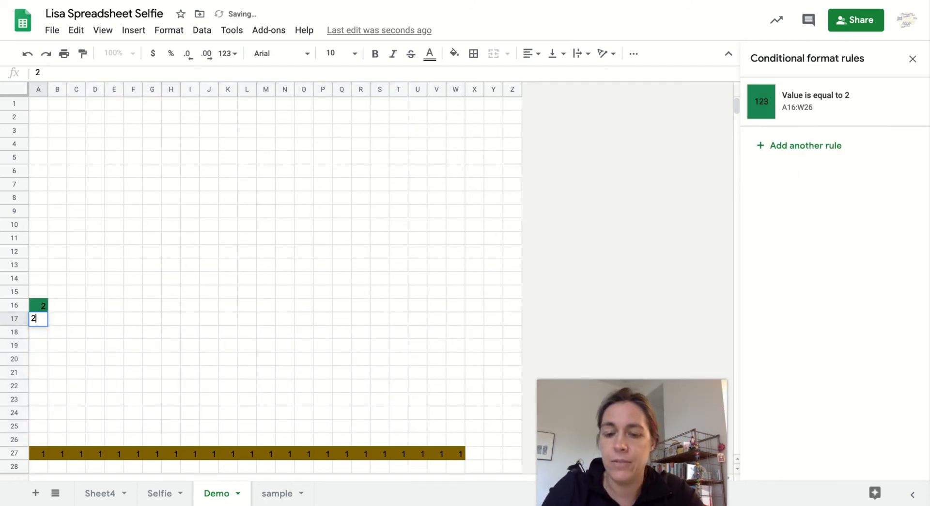
{"action": "type", "text": "2"}
{"action": "left_click", "coordinate": [33, 333]}
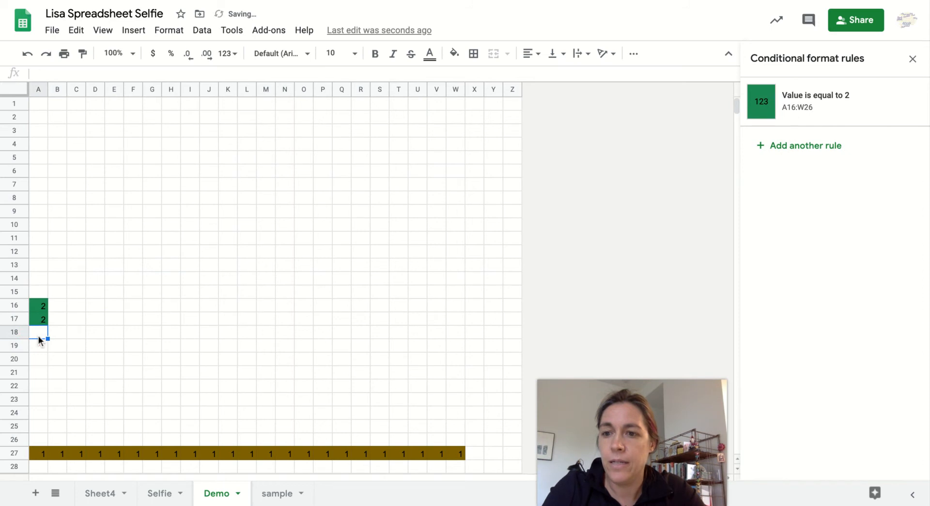
{"action": "type", "text": "2"}
{"action": "key", "text": "Return"}
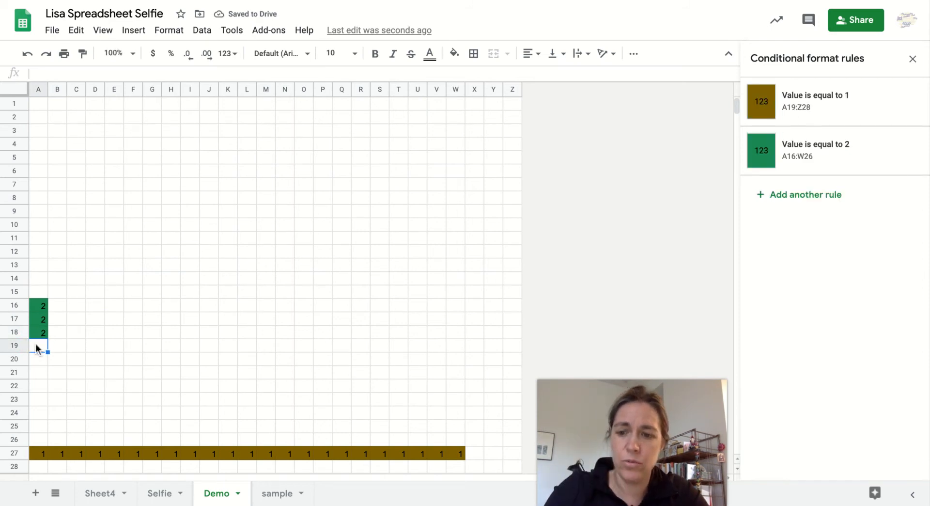
Step: Enter 2 in cell A19 and fill the value 2 down column A through A26
{"action": "type", "text": "2"}
{"action": "key", "text": "Return"}
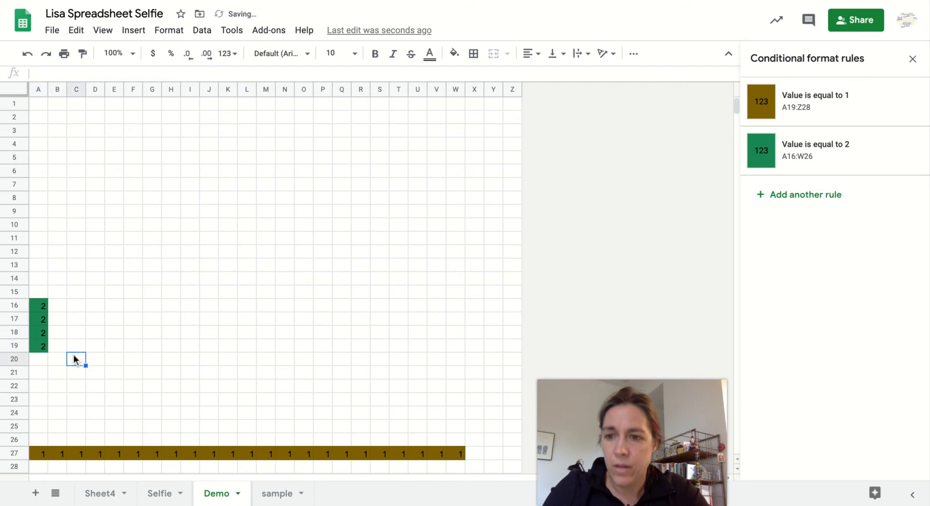
{"action": "left_click", "coordinate": [37, 307]}
{"action": "left_click_drag", "start_coordinate": [38, 307], "coordinate": [46, 441]}
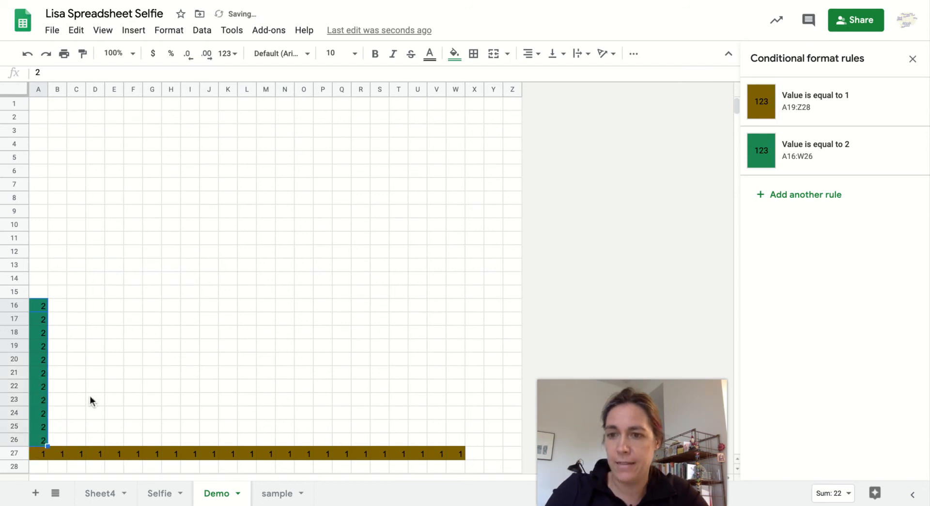
Step: Fill the value 2 from A16 across row 16 through W16
{"action": "left_click", "coordinate": [45, 305]}
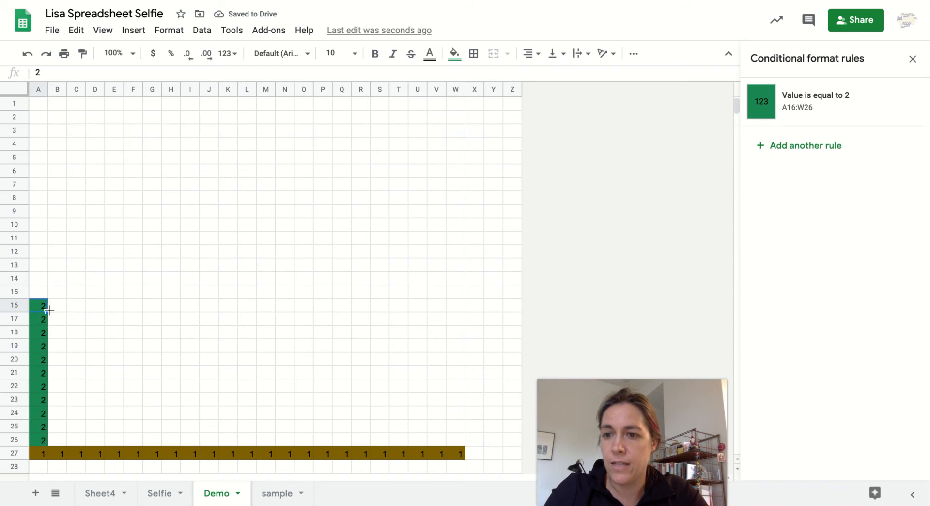
{"action": "left_click_drag", "start_coordinate": [46, 310], "coordinate": [183, 384]}
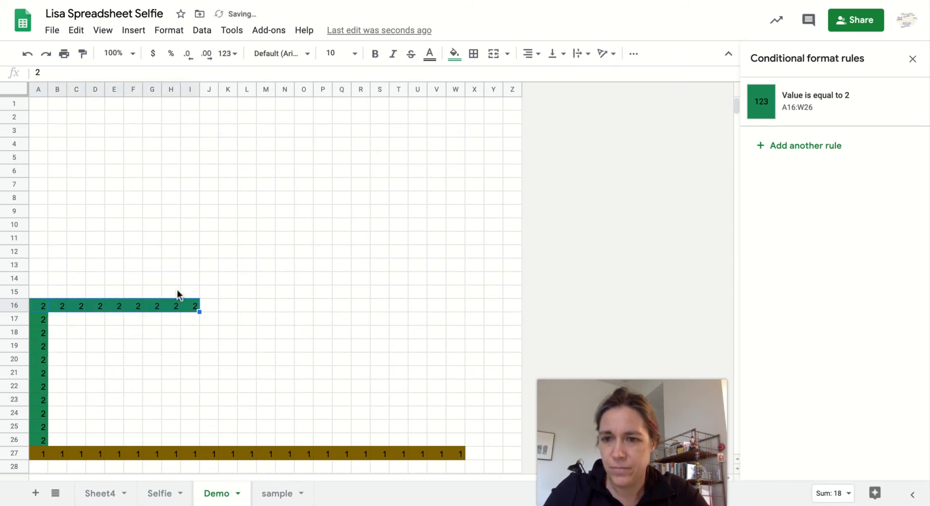
{"action": "left_click_drag", "start_coordinate": [198, 310], "coordinate": [451, 420]}
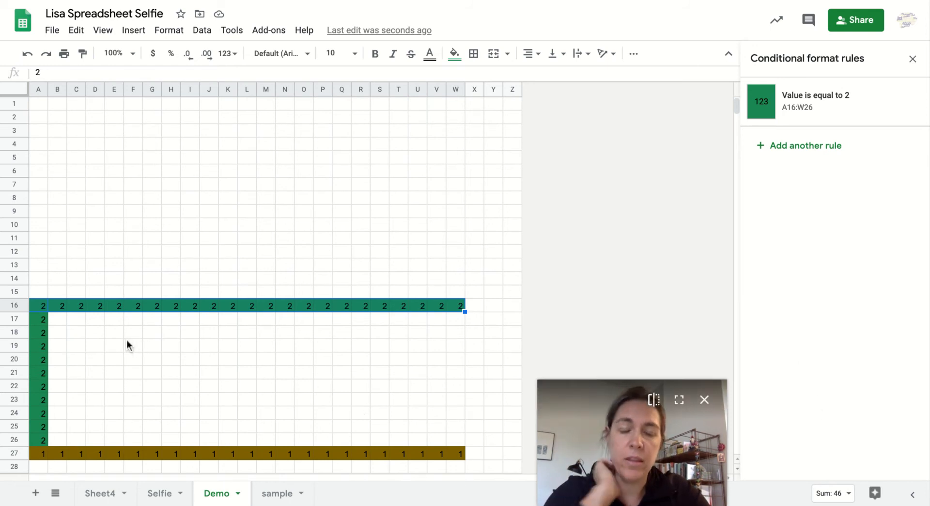
Step: Start one more conditional formatting rule and apply it to the block A16:W26 above the row of 1s
{"action": "left_click", "coordinate": [796, 147]}
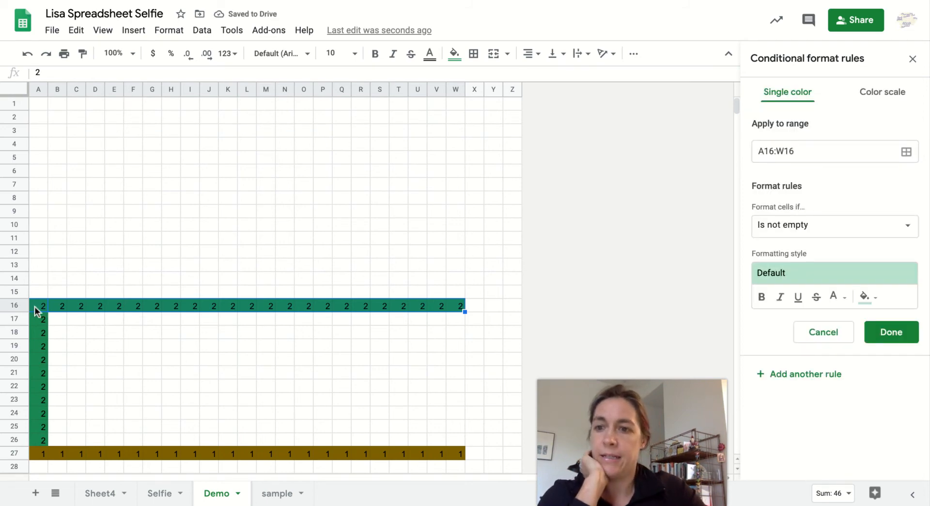
{"action": "left_click", "coordinate": [906, 152]}
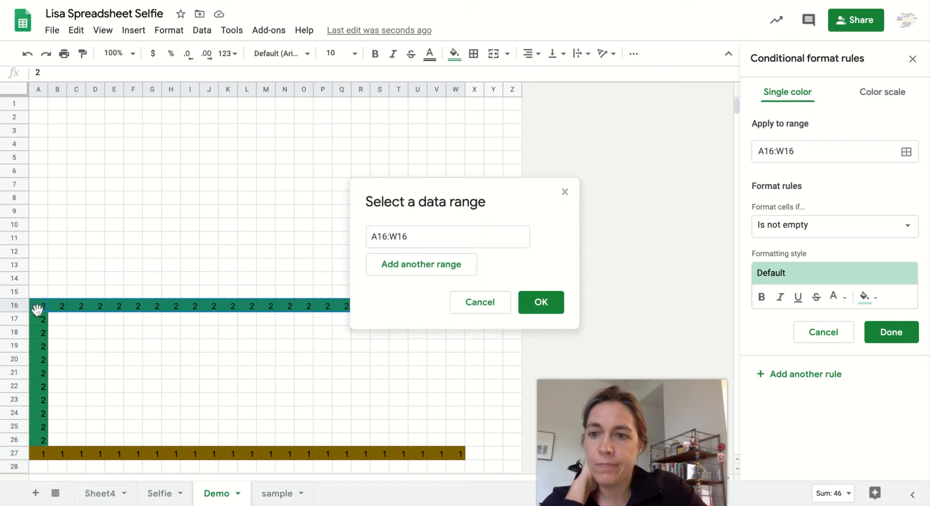
{"action": "mouse_move", "coordinate": [42, 310]}
{"action": "left_mouse_down"}
{"action": "mouse_move", "coordinate": [67, 374]}
{"action": "mouse_move", "coordinate": [110, 432]}
{"action": "mouse_move", "coordinate": [307, 421]}
{"action": "mouse_move", "coordinate": [462, 432]}
{"action": "left_mouse_up"}
{"action": "left_click", "coordinate": [541, 299]}
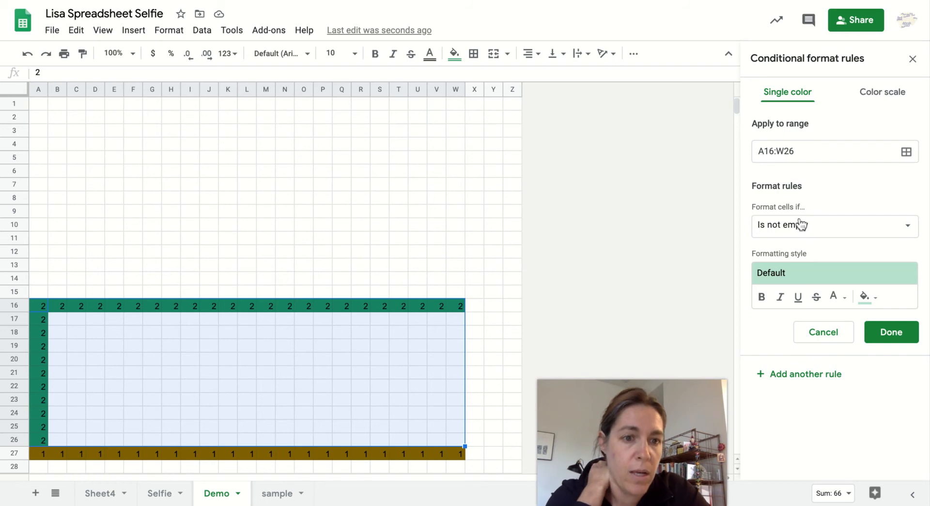
Step: Set the rule's condition to "Is empty" with the same custom green fill as the value 2 rule, and save it
{"action": "left_click", "coordinate": [911, 231]}
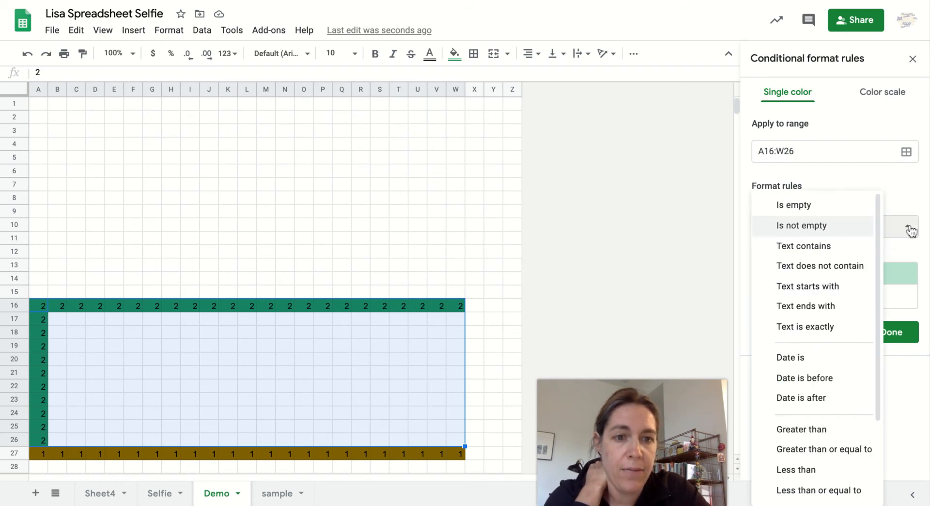
{"action": "left_click", "coordinate": [795, 206]}
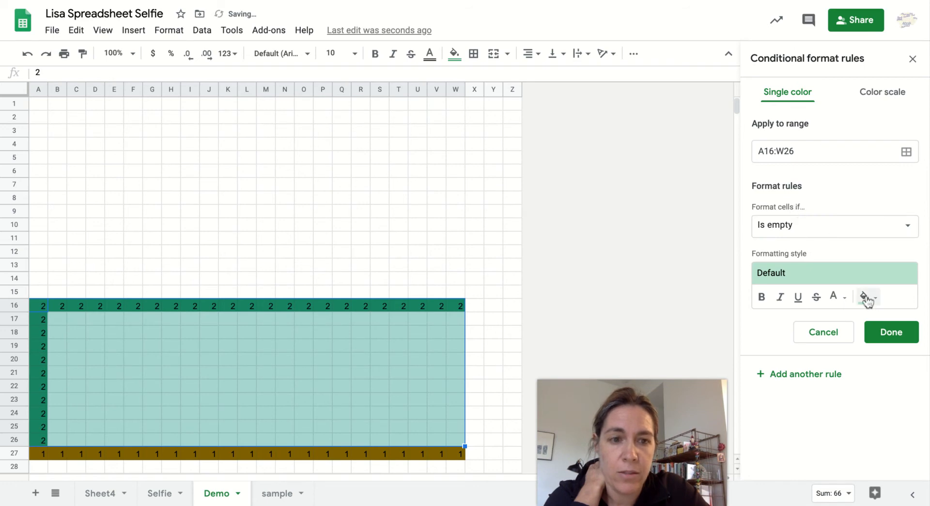
{"action": "left_click", "coordinate": [865, 296]}
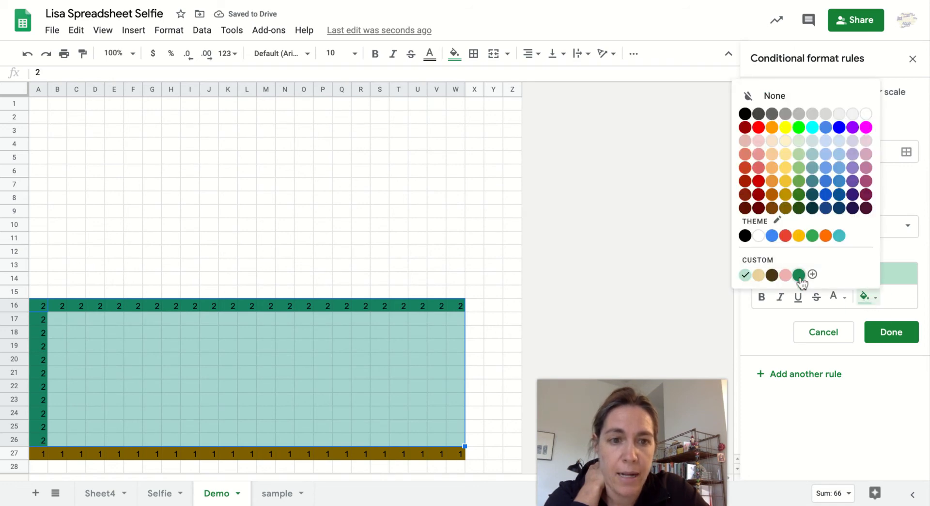
{"action": "left_click", "coordinate": [799, 274]}
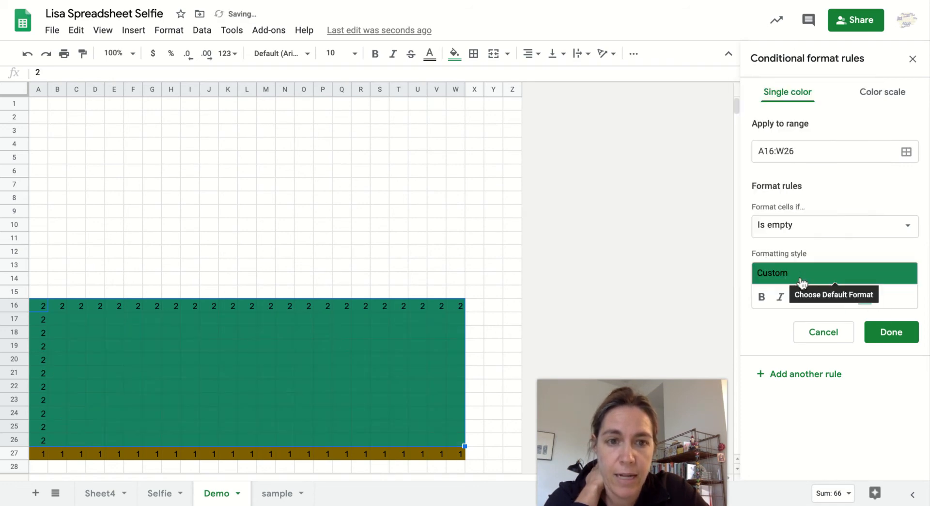
{"action": "left_click", "coordinate": [891, 334]}
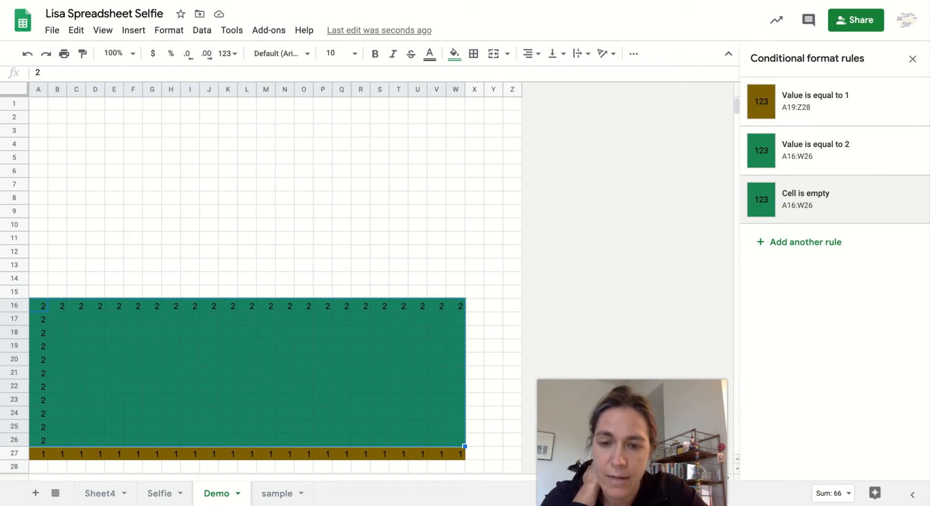
Step: Add another conditional formatting rule and set its range to A1:H9
{"action": "left_click", "coordinate": [804, 245]}
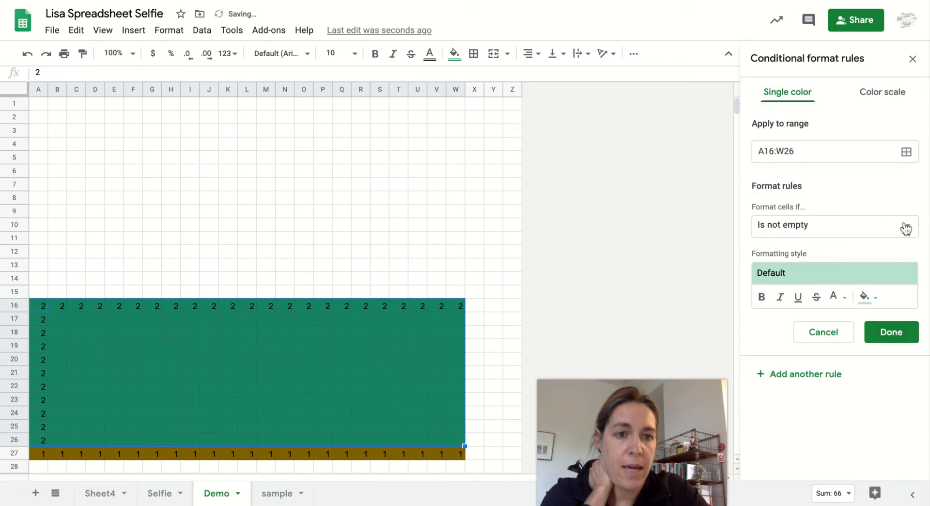
{"action": "left_click", "coordinate": [906, 152]}
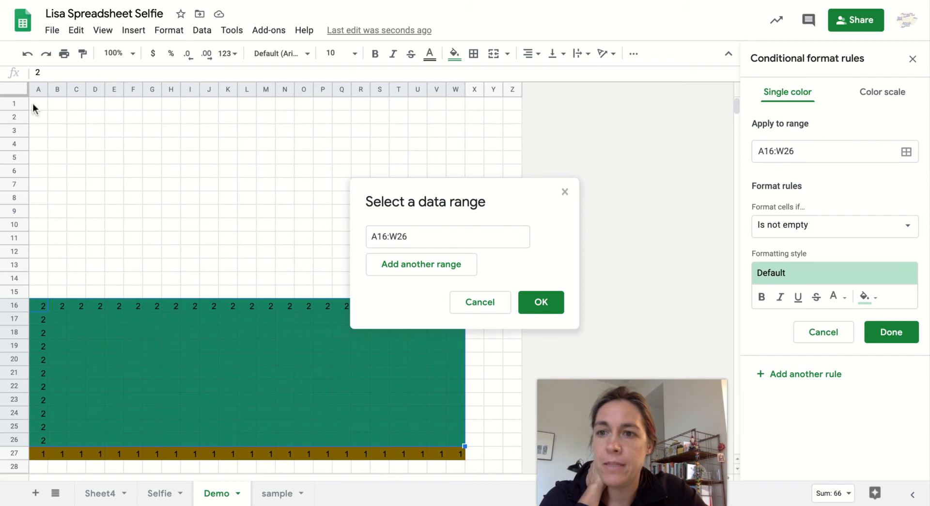
{"action": "left_click_drag", "start_coordinate": [36, 107], "coordinate": [176, 211]}
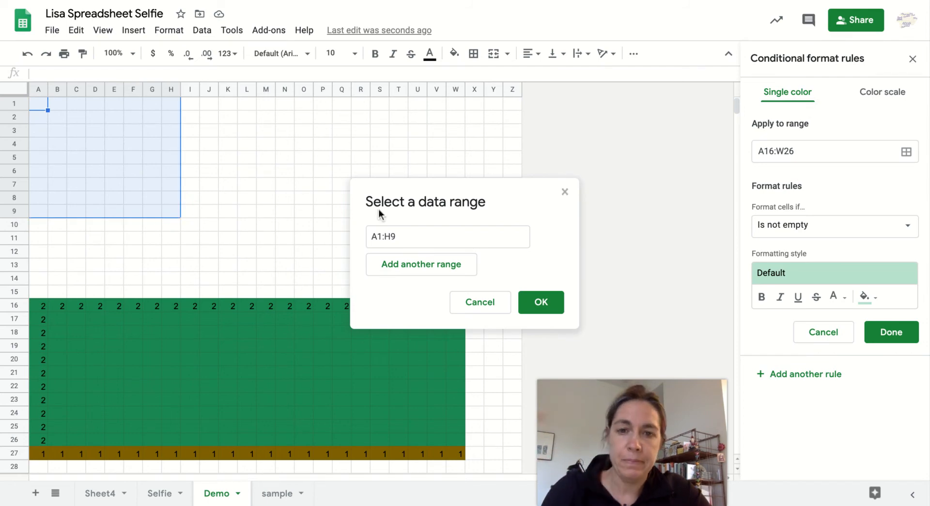
{"action": "left_click", "coordinate": [541, 302]}
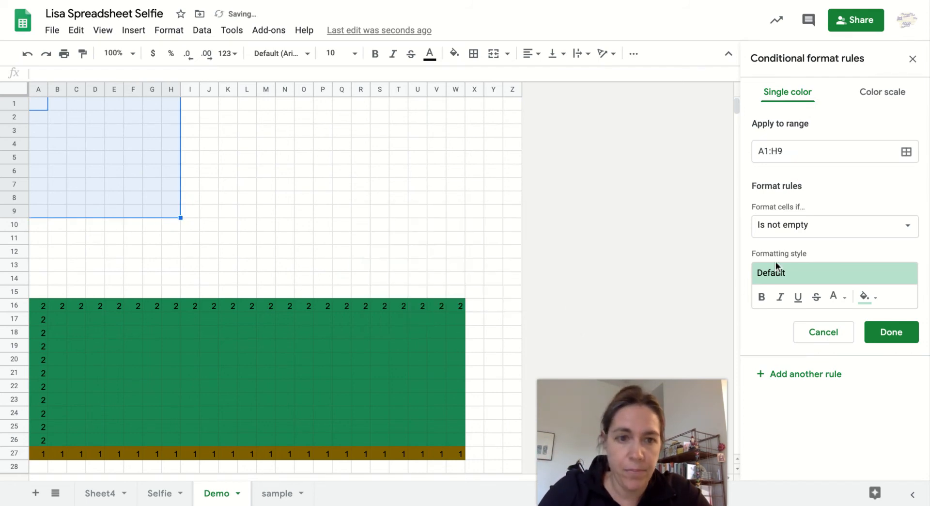
Step: Set the condition of the A1:H9 rule to "Is equal to" with the value 3
{"action": "left_click", "coordinate": [911, 231]}
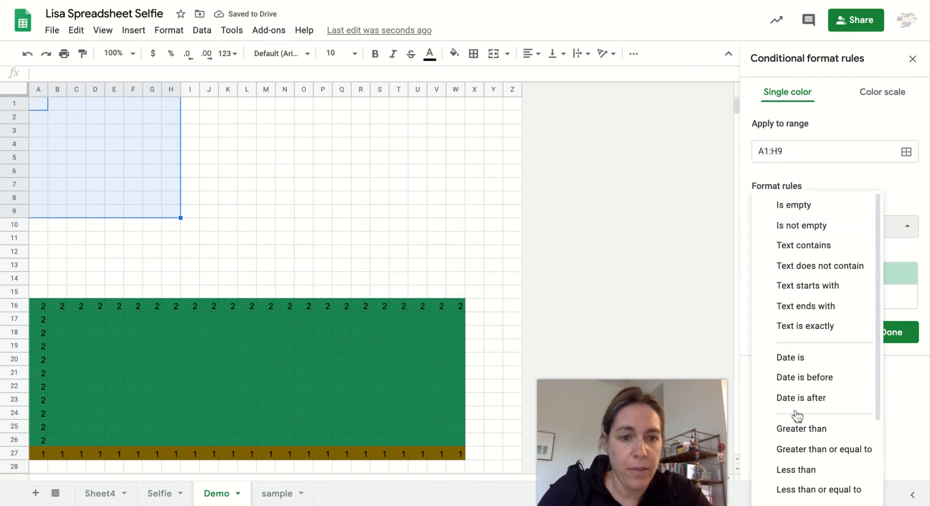
{"action": "scroll", "coordinate": [796, 416], "scroll_direction": "down", "scroll_amount": 2}
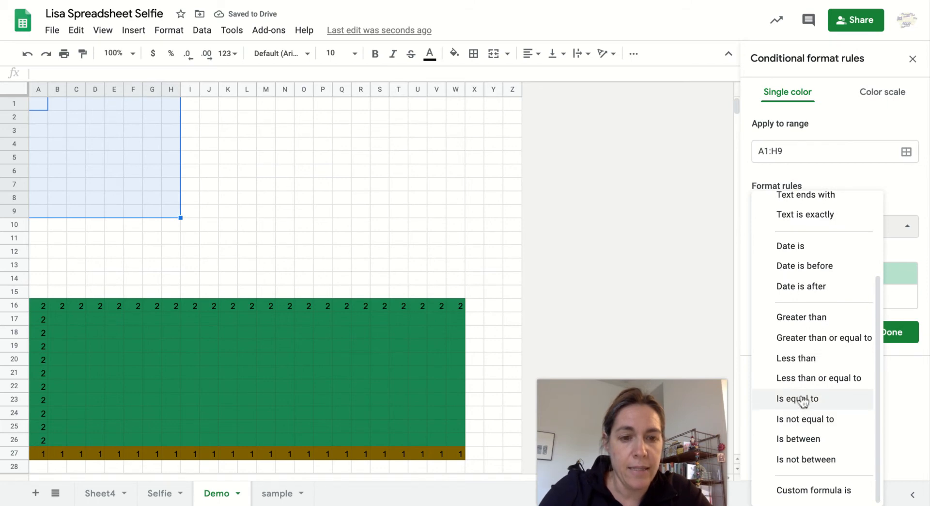
{"action": "left_click", "coordinate": [796, 398]}
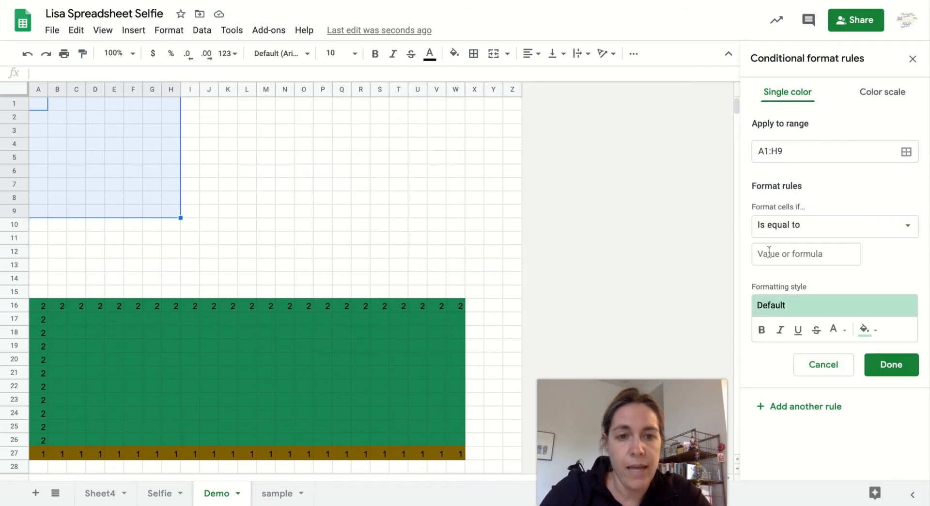
{"action": "left_click", "coordinate": [769, 252]}
{"action": "type", "text": "3"}
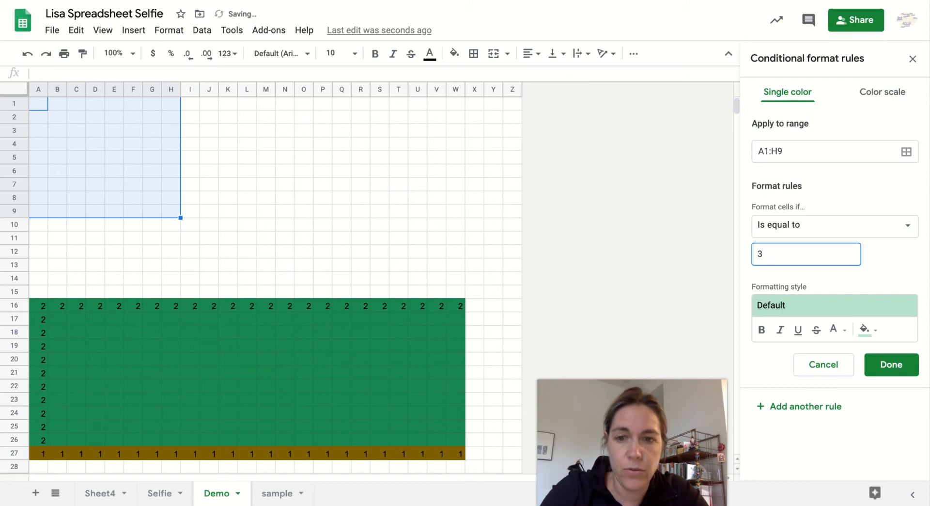
Step: Give the value 3 rule a golden yellow fill colour and save the rule
{"action": "left_click", "coordinate": [866, 331]}
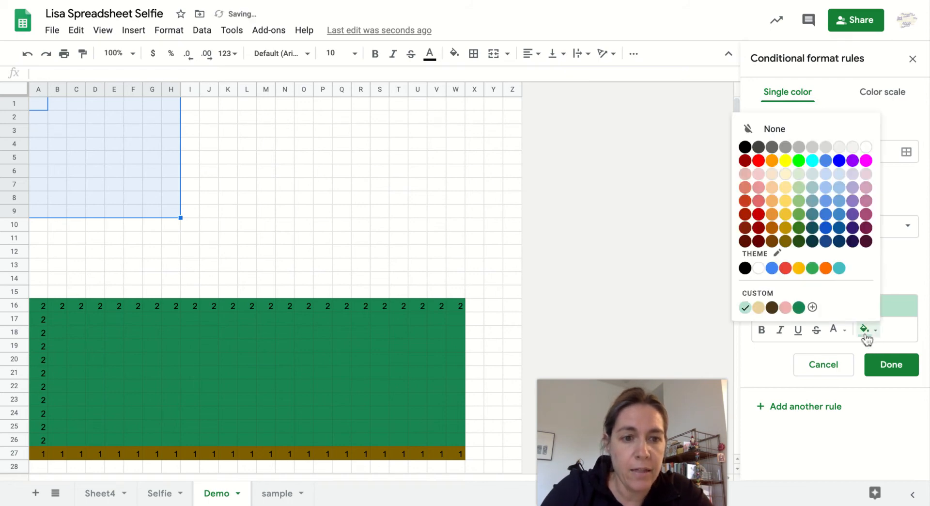
{"action": "left_click", "coordinate": [786, 216]}
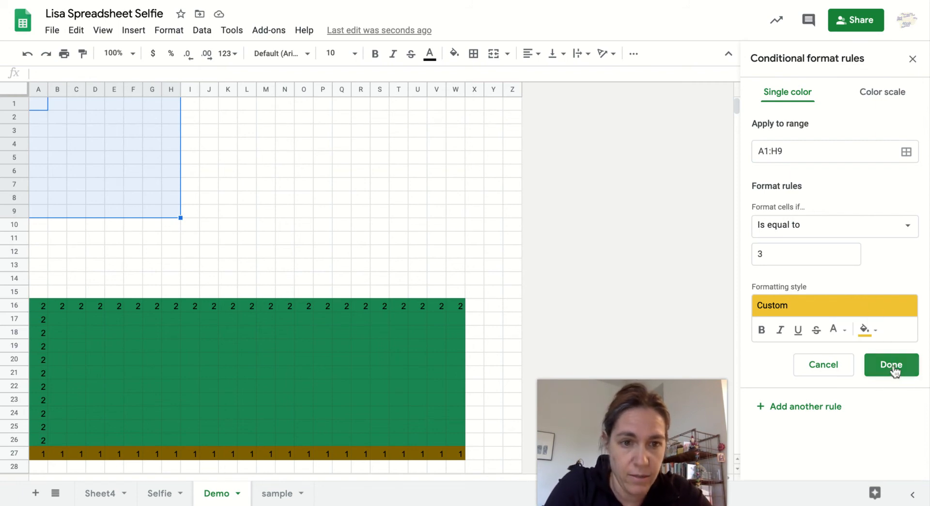
{"action": "left_click", "coordinate": [893, 368]}
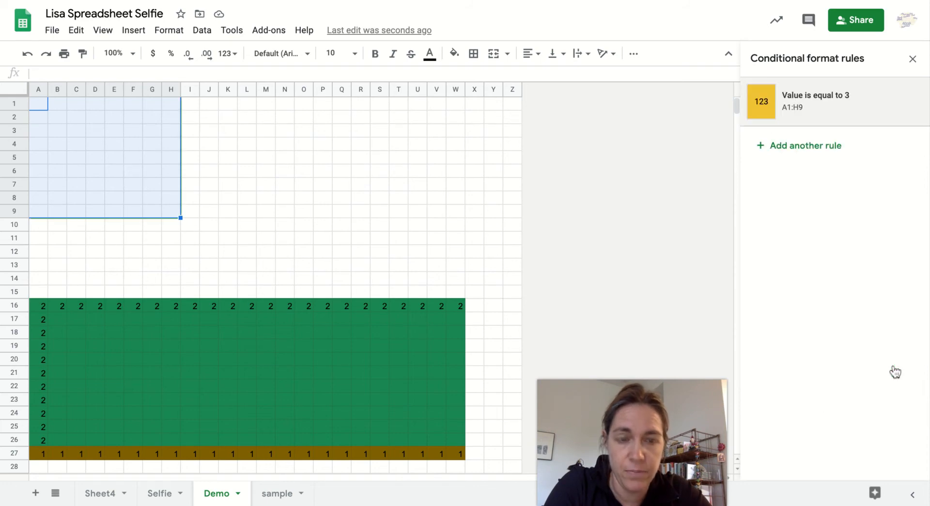
Step: Enter 3 in cells A1, A4, B2, C3, C4 and A2
{"action": "left_click", "coordinate": [33, 101]}
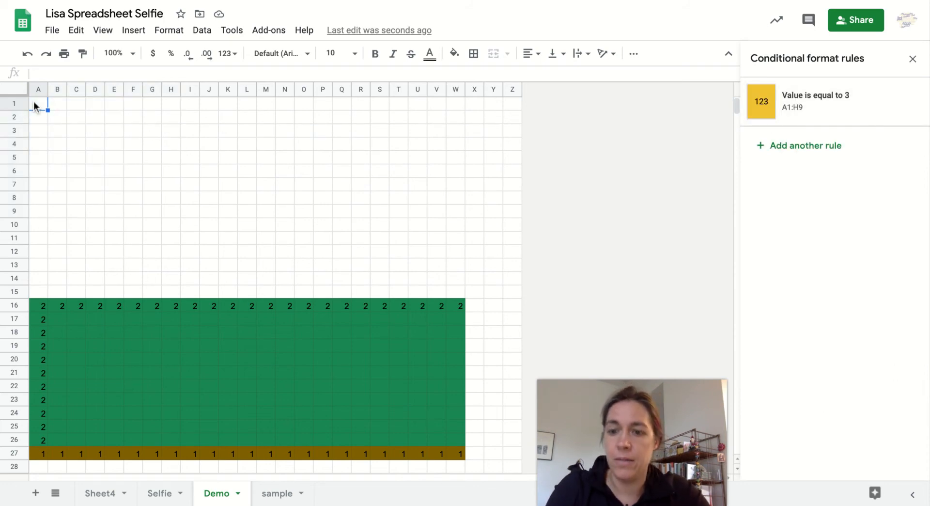
{"action": "type", "text": "3"}
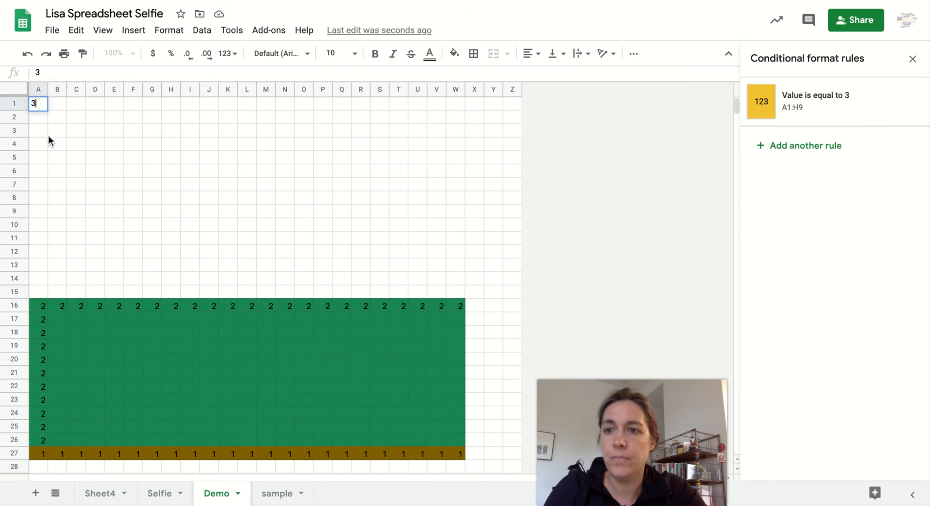
{"action": "left_click", "coordinate": [46, 145]}
{"action": "type", "text": "3"}
{"action": "left_click", "coordinate": [59, 114]}
{"action": "type", "text": "3"}
{"action": "left_click", "coordinate": [79, 129]}
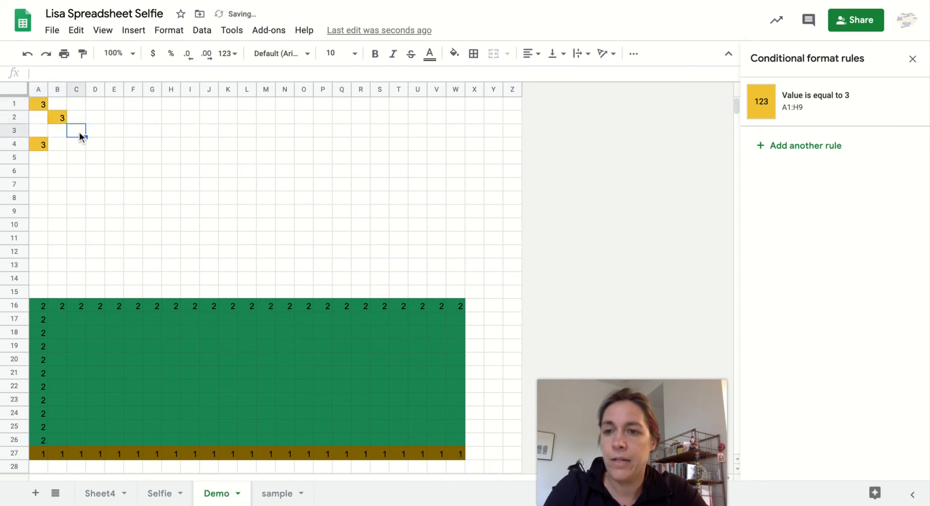
{"action": "type", "text": "3"}
{"action": "left_click", "coordinate": [81, 147]}
{"action": "type", "text": "3"}
{"action": "left_click", "coordinate": [39, 119]}
{"action": "type", "text": "3"}
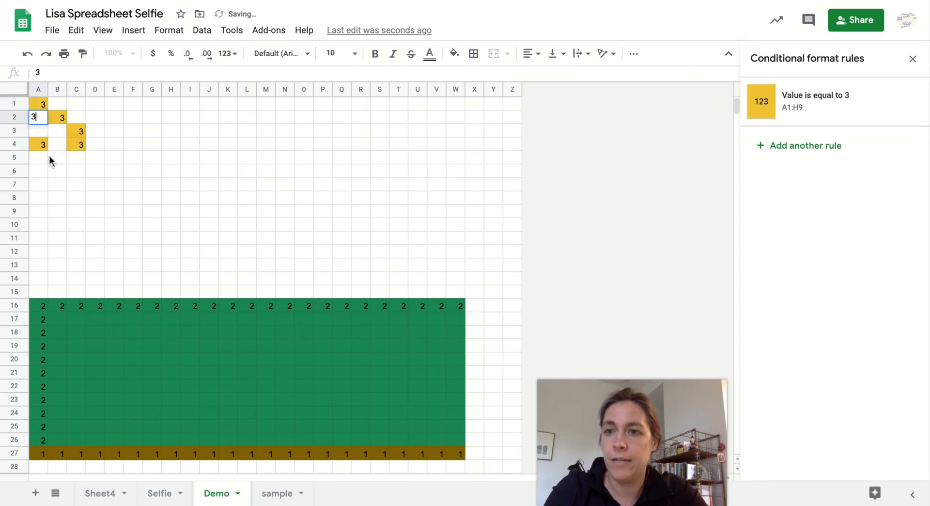
Step: Enter 3 in cells B5, B6, B7 and B3
{"action": "left_click", "coordinate": [51, 161]}
{"action": "type", "text": "3"}
{"action": "left_click", "coordinate": [53, 174]}
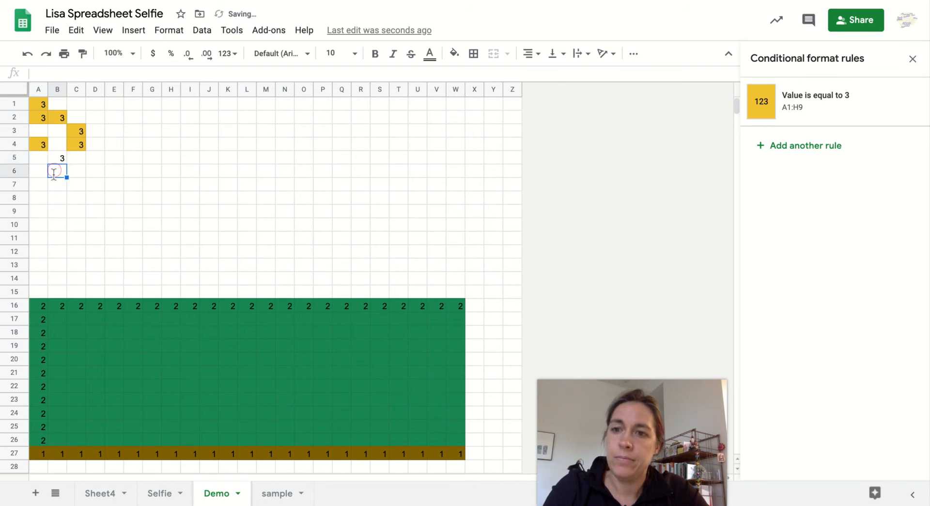
{"action": "type", "text": "3"}
{"action": "left_click", "coordinate": [51, 185]}
{"action": "type", "text": "3"}
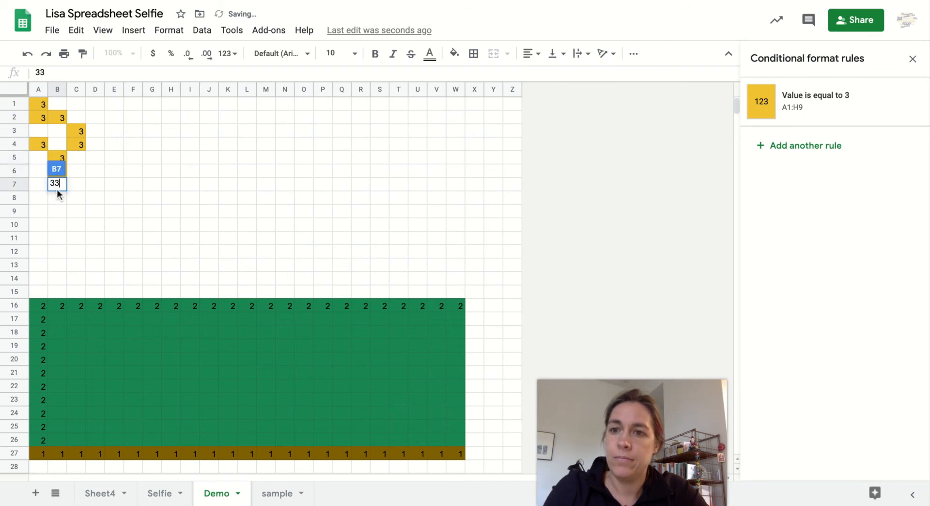
{"action": "type", "text": "3"}
{"action": "key", "text": "BackSpace"}
{"action": "key", "text": "Return"}
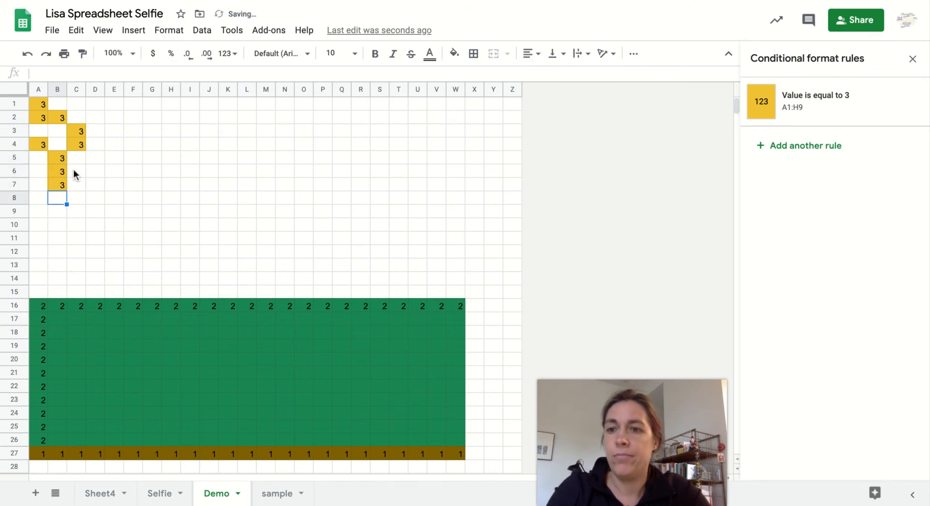
{"action": "left_click", "coordinate": [61, 128]}
{"action": "key", "text": "Return"}
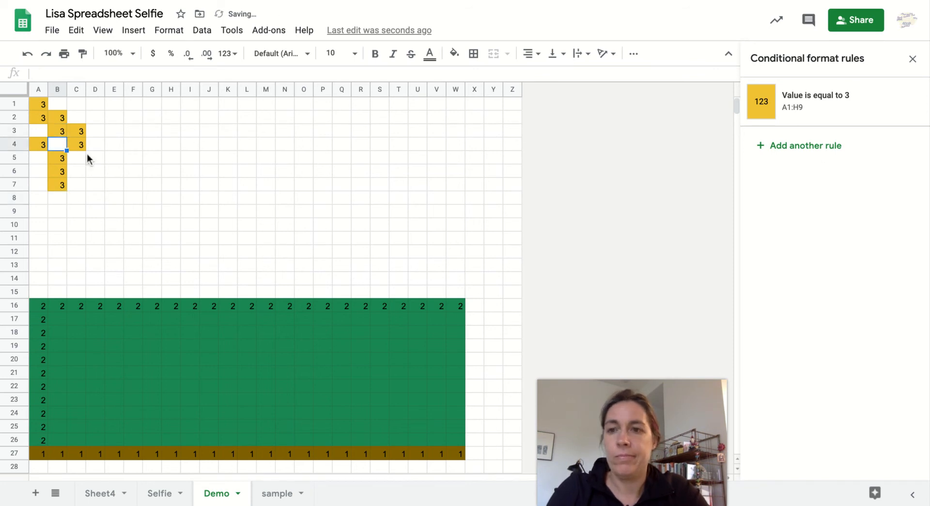
Step: Fill the value 3 through the block A2:B6 and from A1 across row 1 to E1
{"action": "left_click_drag", "start_coordinate": [41, 118], "coordinate": [98, 171]}
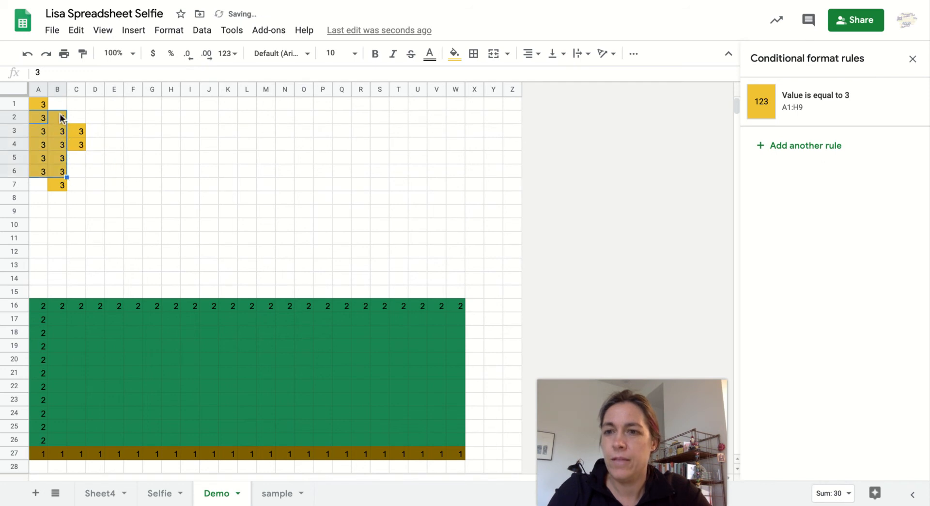
{"action": "left_click", "coordinate": [41, 103]}
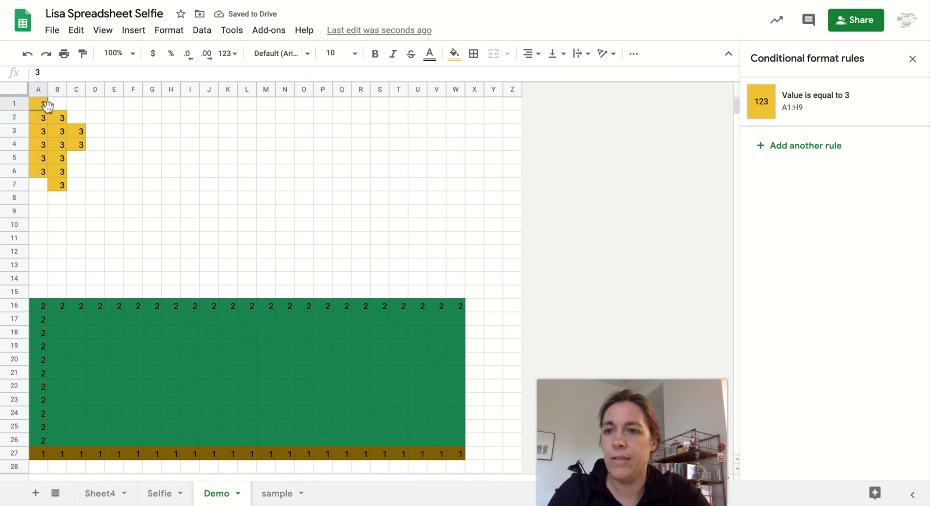
{"action": "left_click_drag", "start_coordinate": [48, 106], "coordinate": [122, 121]}
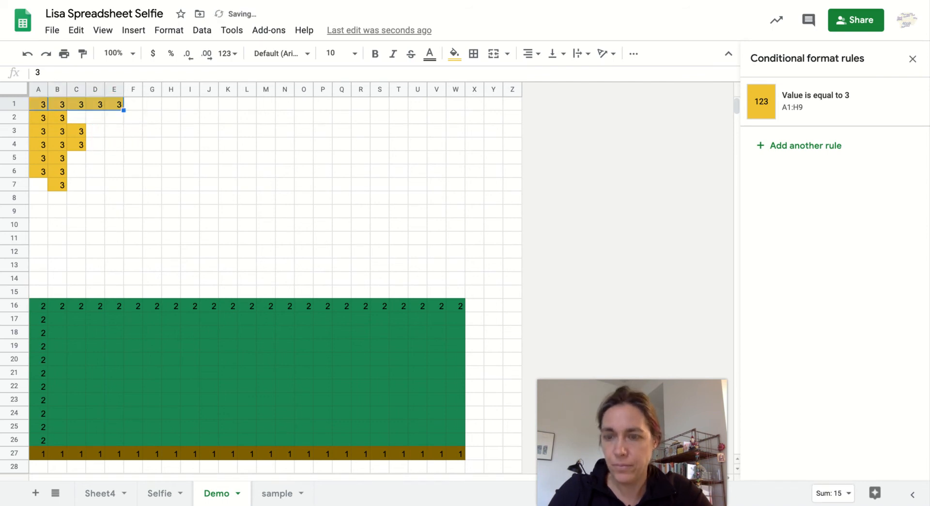
Step: Enter 3 in cells C2 and D3
{"action": "left_click", "coordinate": [75, 118]}
{"action": "type", "text": "3"}
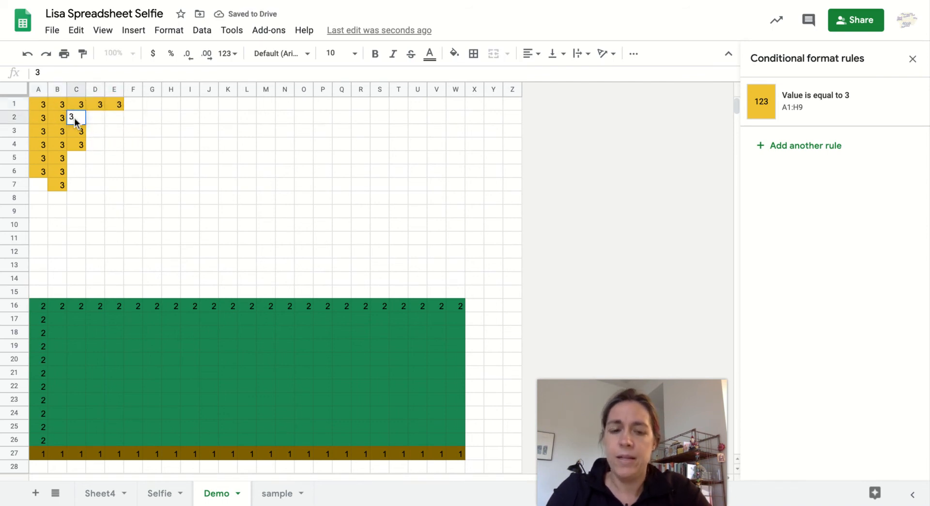
{"action": "key", "text": "Return"}
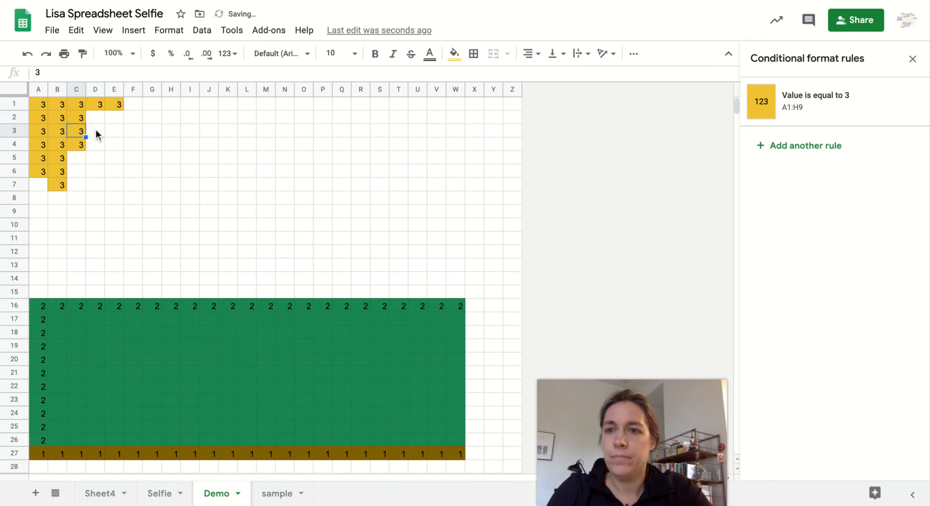
{"action": "left_click", "coordinate": [95, 129]}
{"action": "type", "text": "3"}
{"action": "key", "text": "Return"}
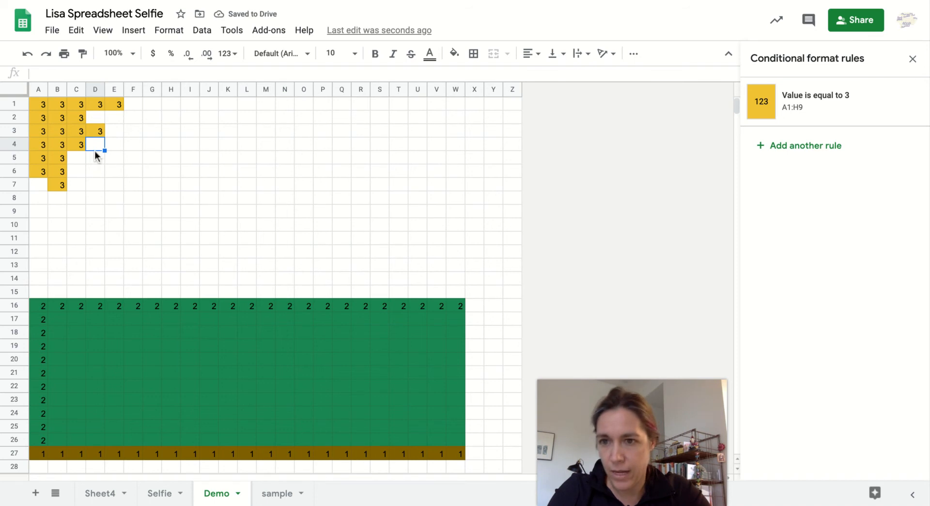
Step: Add a conditional format rule for range A1:F8 that applies when the value is equal to 4
{"action": "left_click", "coordinate": [792, 146]}
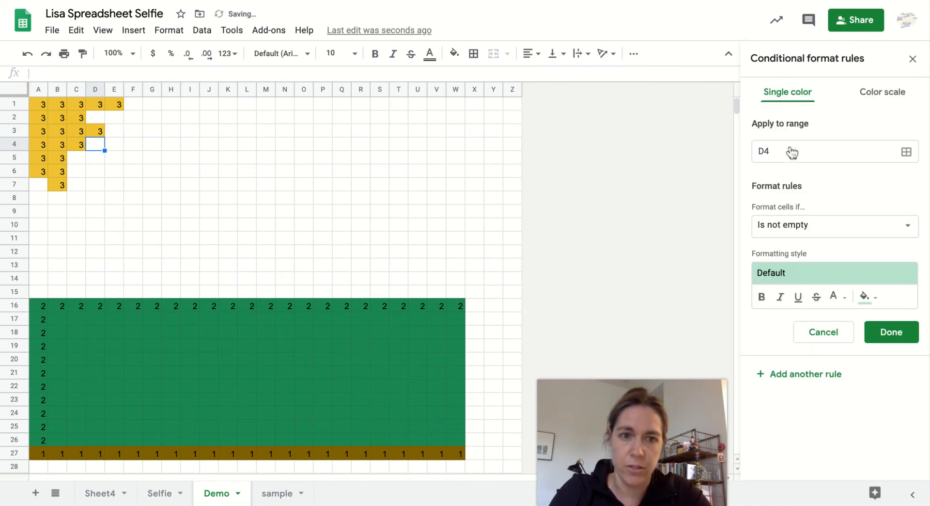
{"action": "left_click", "coordinate": [907, 152]}
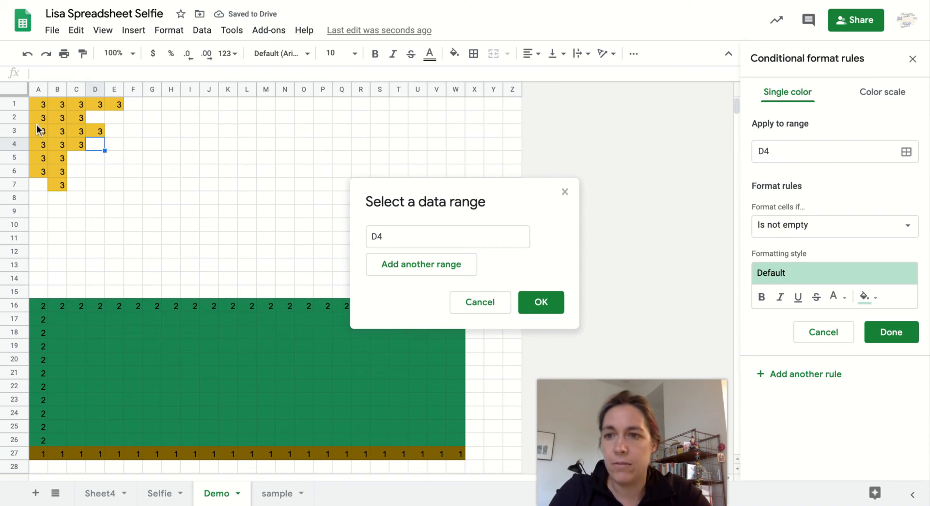
{"action": "left_click_drag", "start_coordinate": [38, 104], "coordinate": [144, 201]}
{"action": "left_click", "coordinate": [551, 302]}
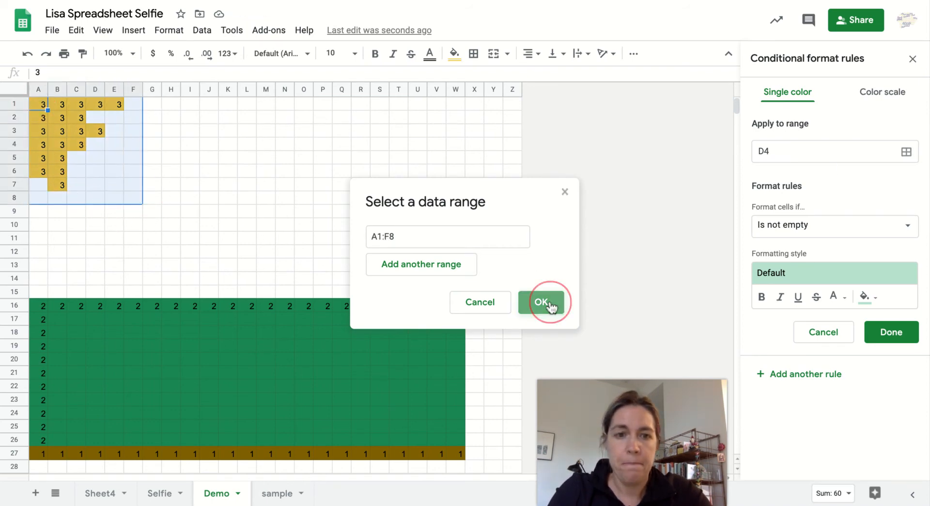
{"action": "left_click", "coordinate": [910, 227]}
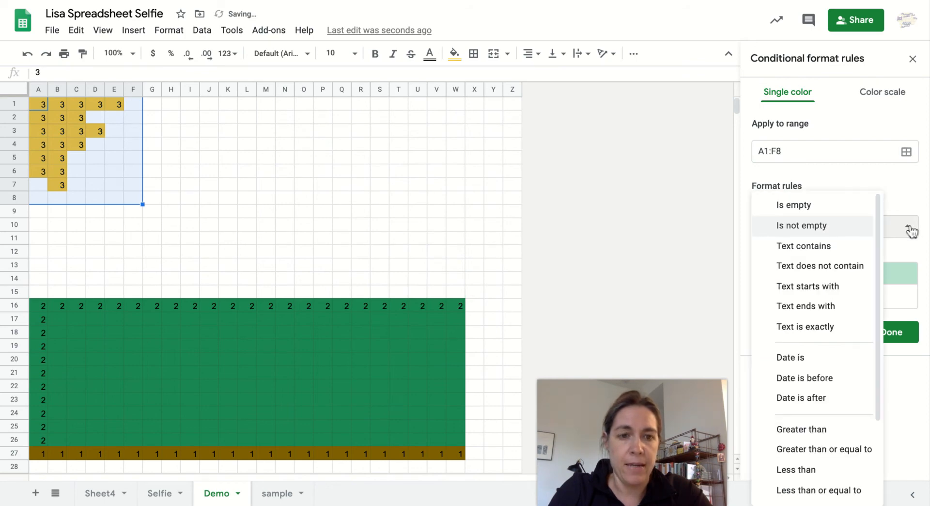
{"action": "scroll", "coordinate": [819, 472], "scroll_direction": "down", "scroll_amount": 3}
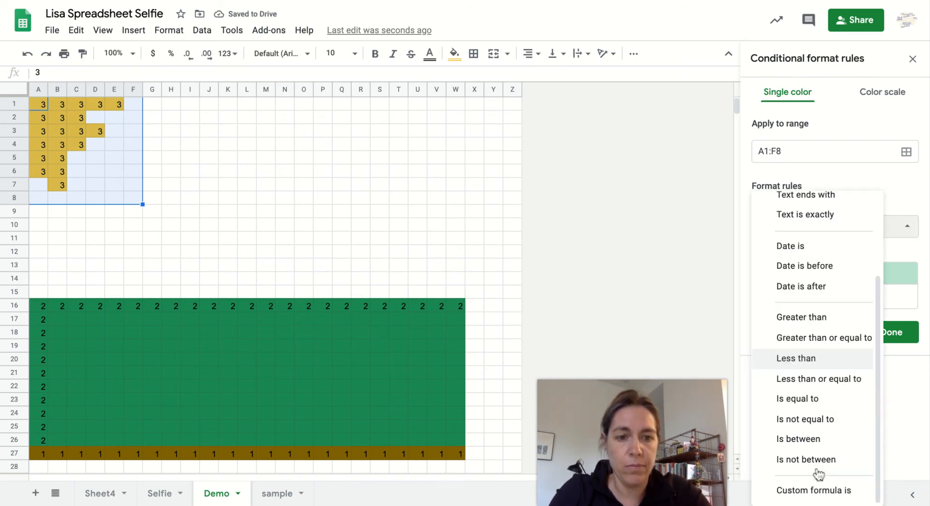
{"action": "left_click", "coordinate": [810, 406]}
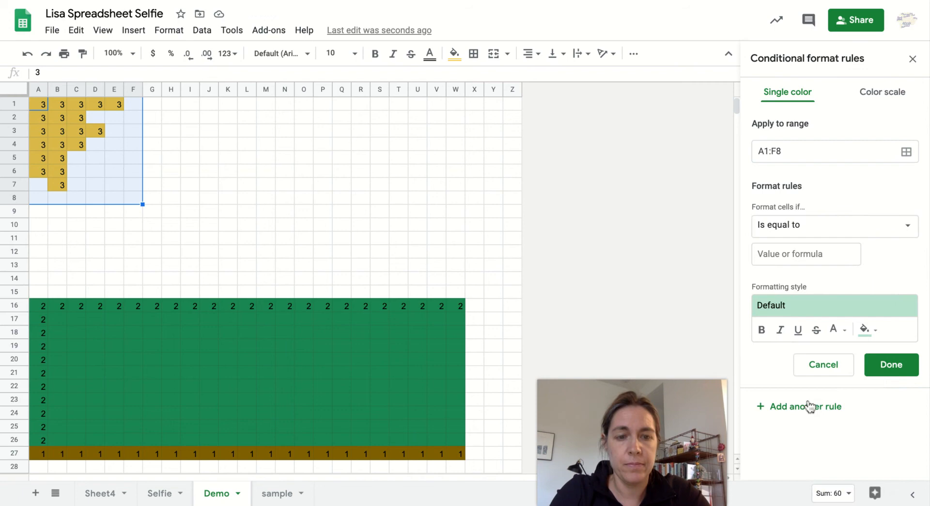
{"action": "left_click", "coordinate": [768, 258]}
{"action": "type", "text": "4"}
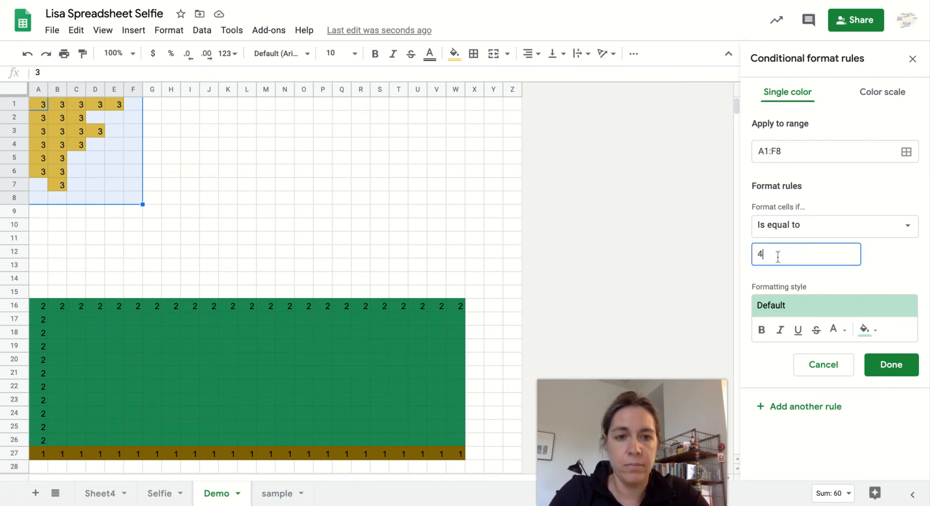
{"action": "left_click", "coordinate": [863, 332]}
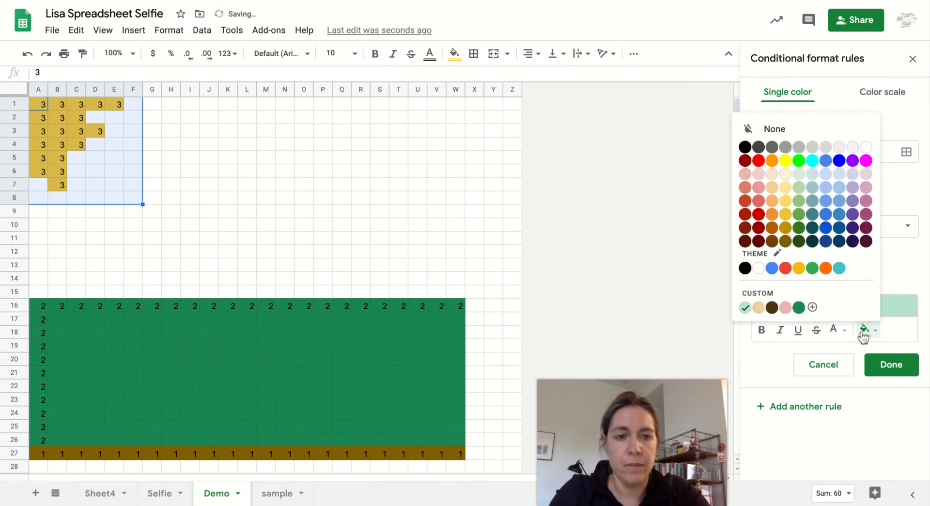
{"action": "left_click", "coordinate": [835, 329]}
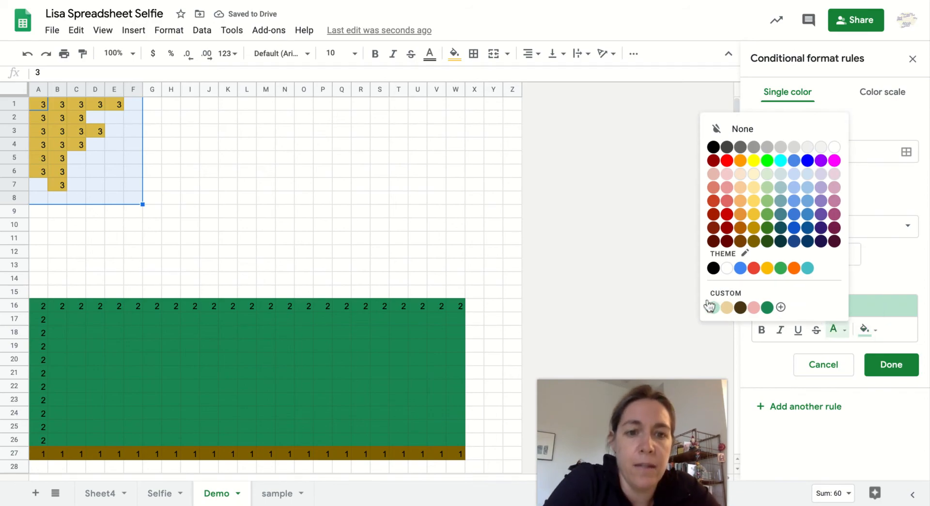
{"action": "left_click", "coordinate": [780, 307]}
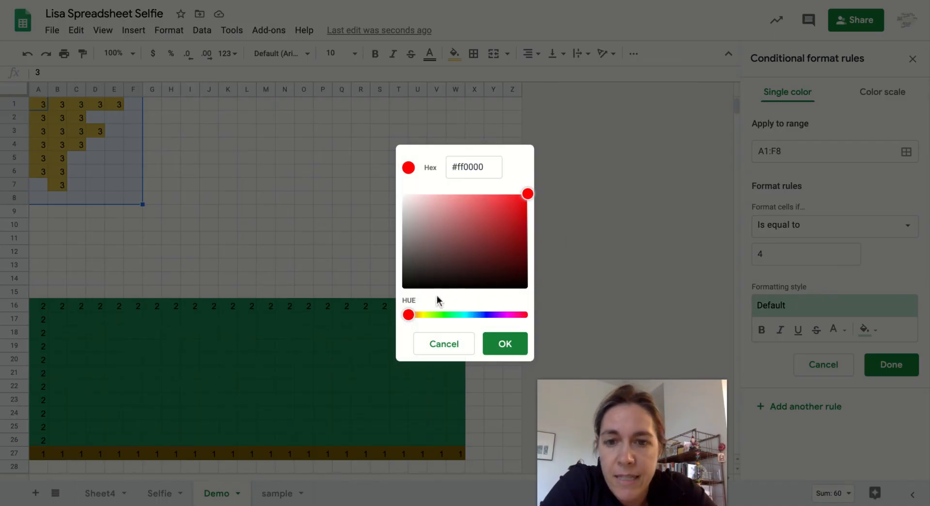
{"action": "left_click", "coordinate": [425, 314]}
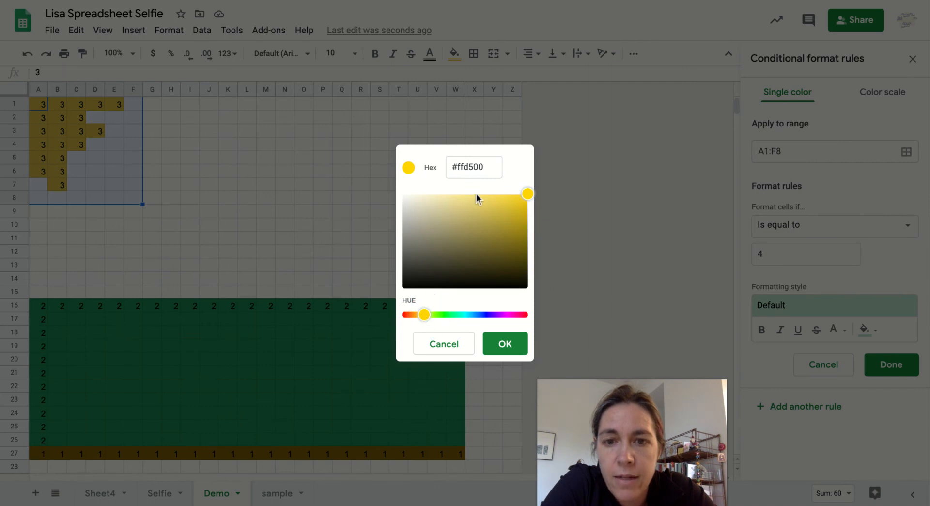
{"action": "left_click", "coordinate": [458, 207]}
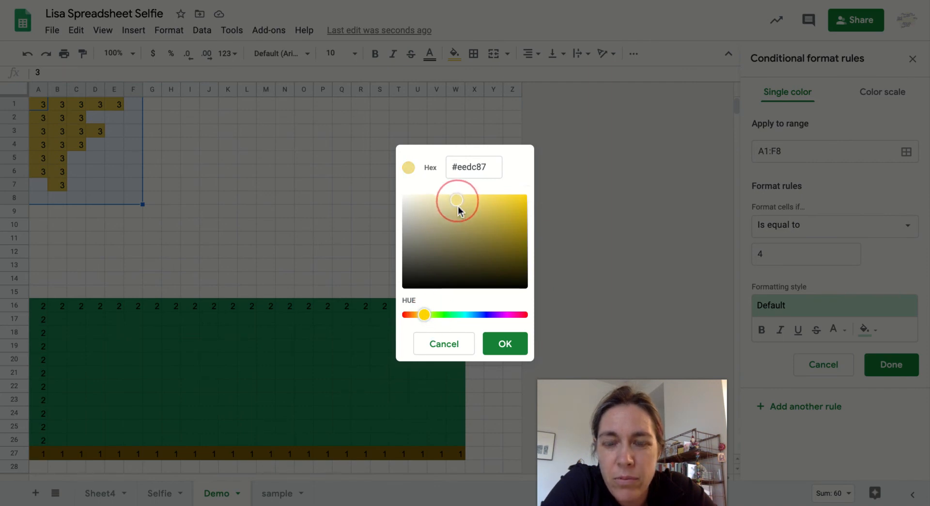
{"action": "left_click_drag", "start_coordinate": [458, 210], "coordinate": [476, 194]}
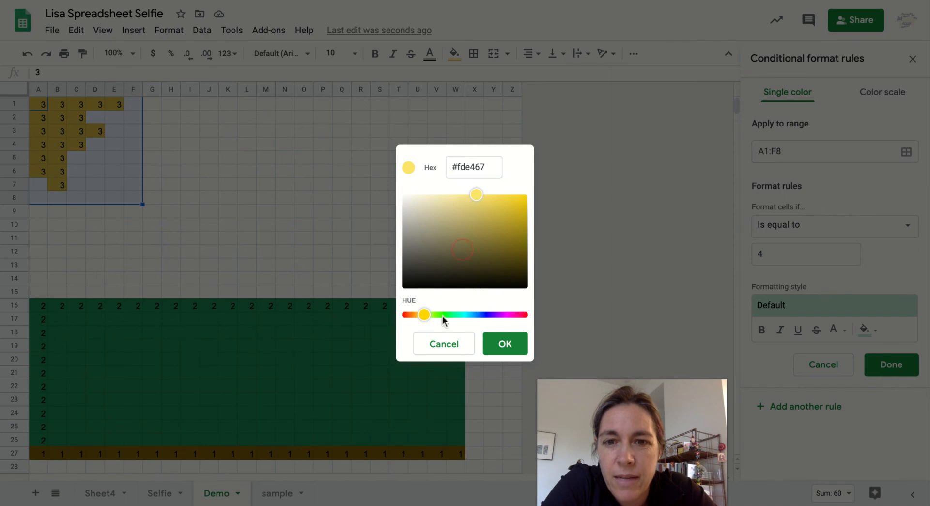
{"action": "left_click", "coordinate": [507, 344]}
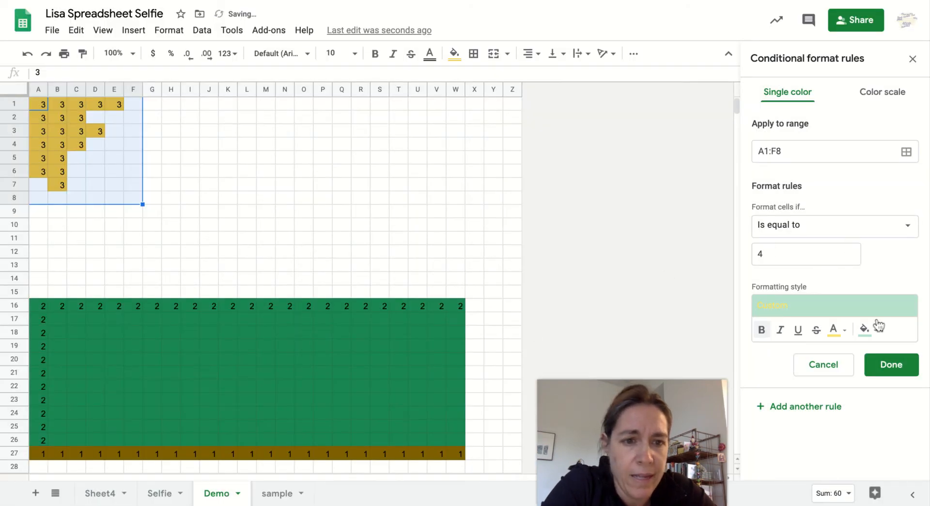
{"action": "left_click", "coordinate": [834, 329]}
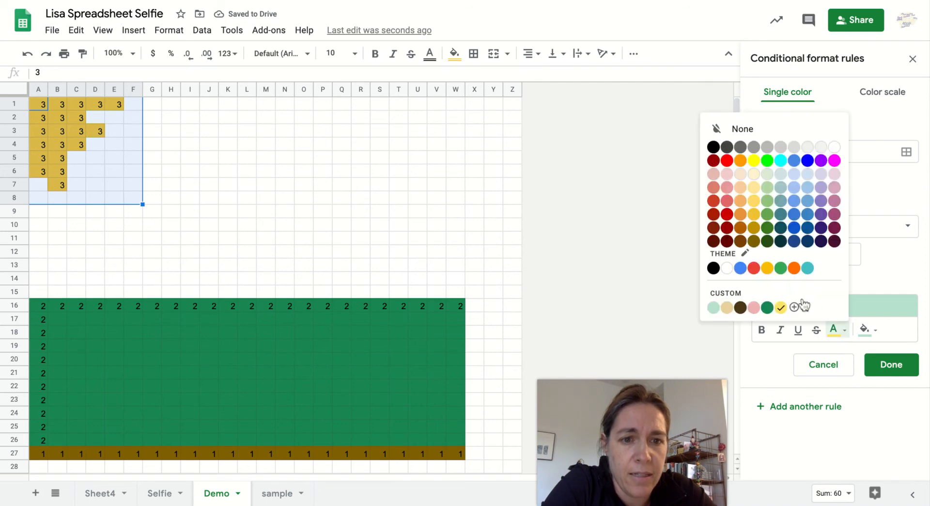
{"action": "left_click", "coordinate": [739, 127]}
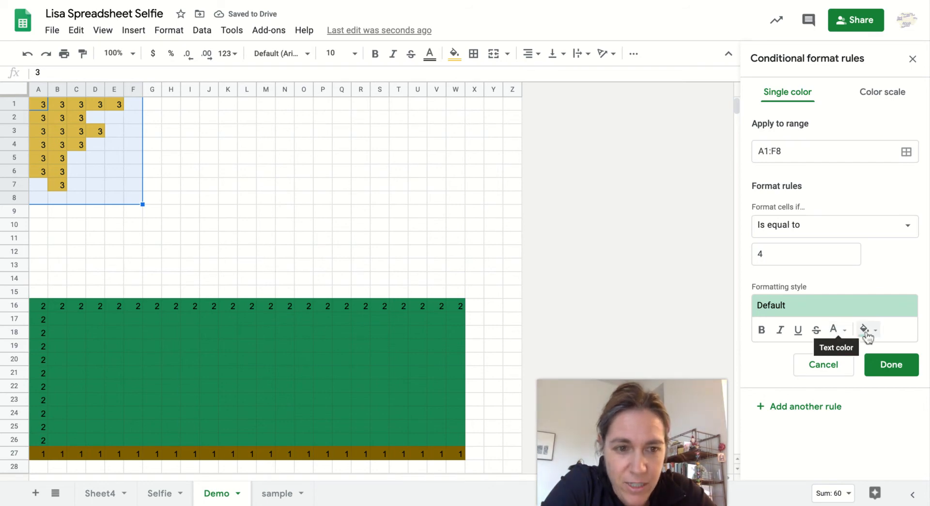
Step: Give the value 4 rule a bright yellow fill colour and save the rule
{"action": "left_click", "coordinate": [876, 332]}
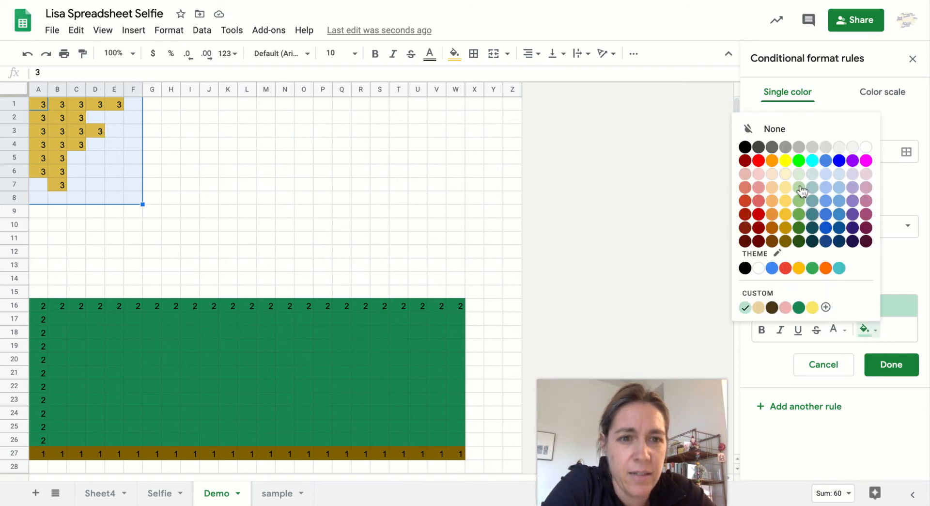
{"action": "left_click", "coordinate": [786, 160]}
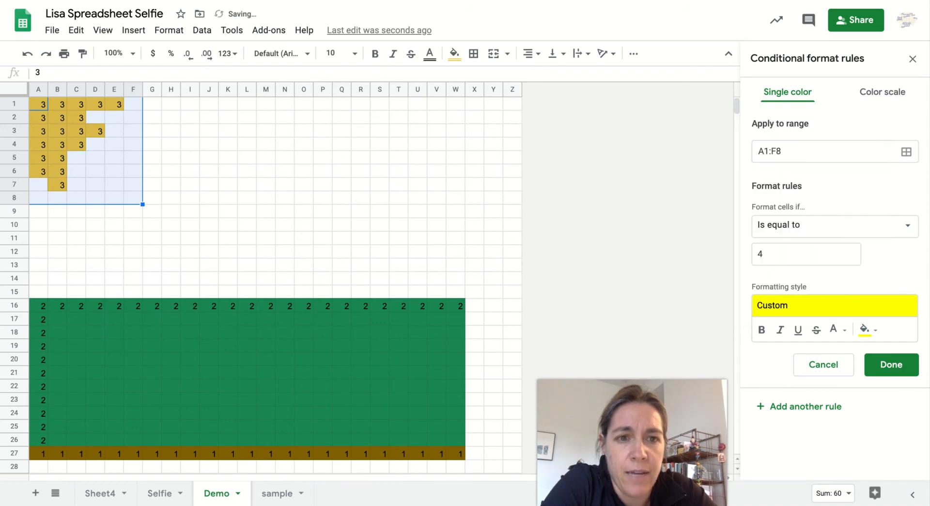
{"action": "left_click", "coordinate": [901, 367]}
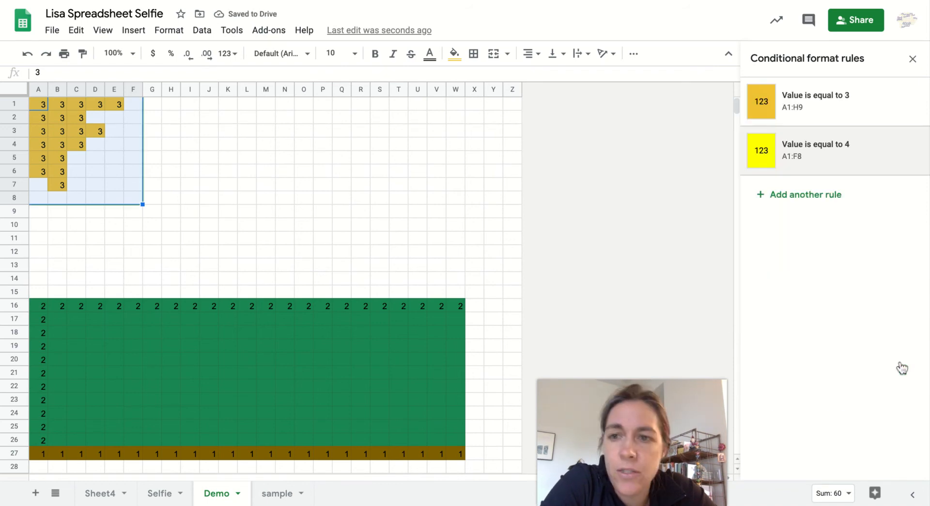
Step: Enter 4 in cells D2, E3 and F4 to form a diagonal sun ray
{"action": "left_click", "coordinate": [99, 120]}
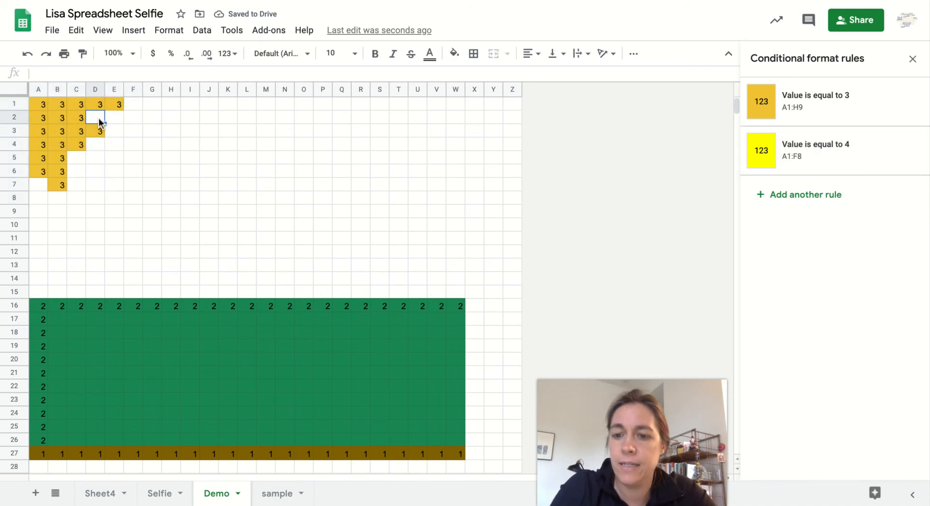
{"action": "type", "text": "4"}
{"action": "left_click", "coordinate": [117, 153]}
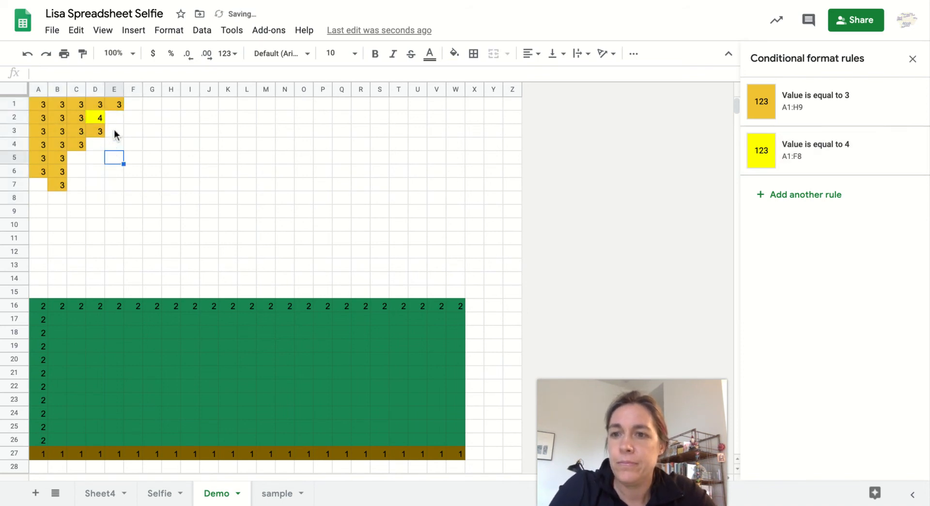
{"action": "left_click", "coordinate": [114, 132]}
{"action": "type", "text": "4"}
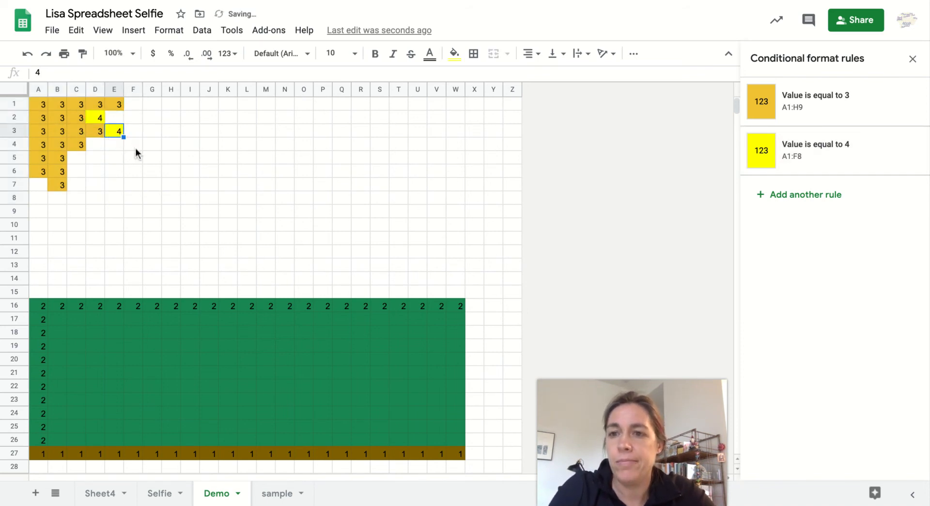
{"action": "left_click", "coordinate": [136, 147]}
{"action": "type", "text": "4"}
{"action": "left_click", "coordinate": [132, 174]}
Step: Enter 4 in cells C5, D6, E7 and A8
{"action": "left_click", "coordinate": [84, 154]}
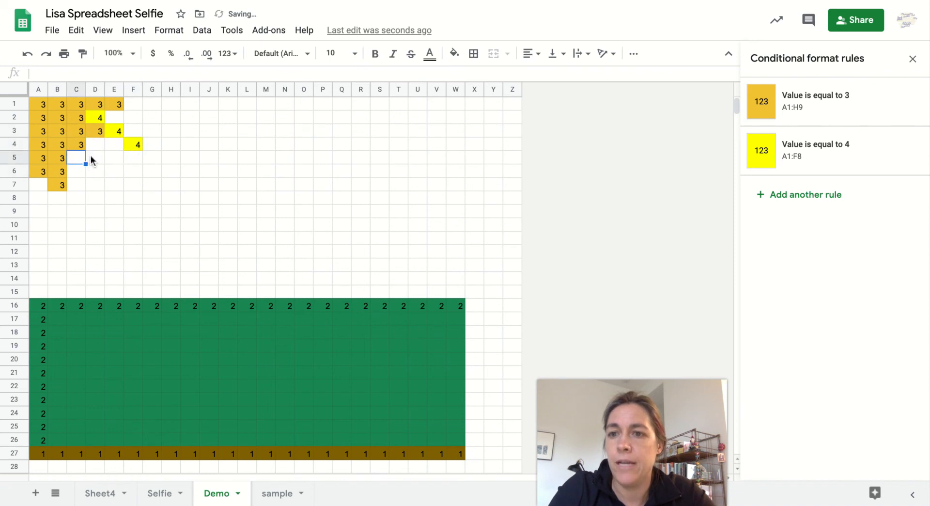
{"action": "type", "text": "4"}
{"action": "left_click", "coordinate": [97, 174]}
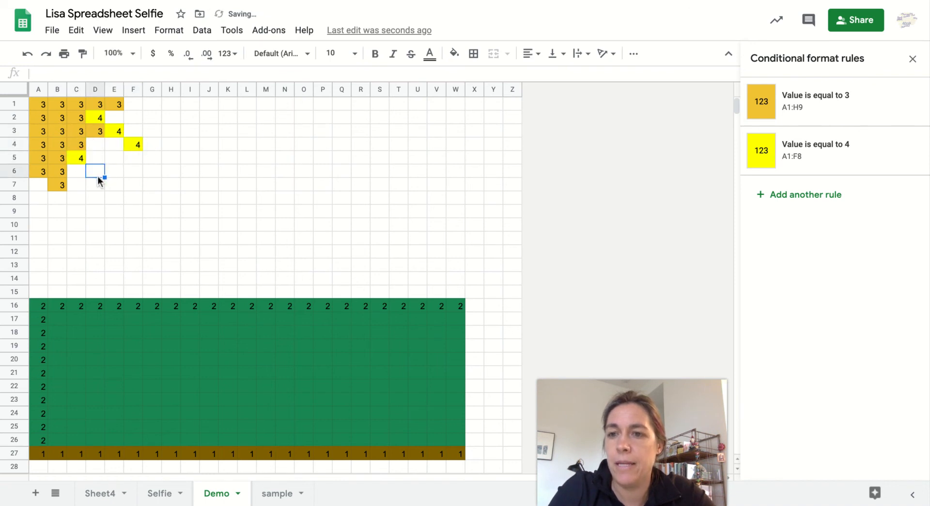
{"action": "type", "text": "4"}
{"action": "left_click", "coordinate": [115, 194]}
{"action": "left_click", "coordinate": [113, 185]}
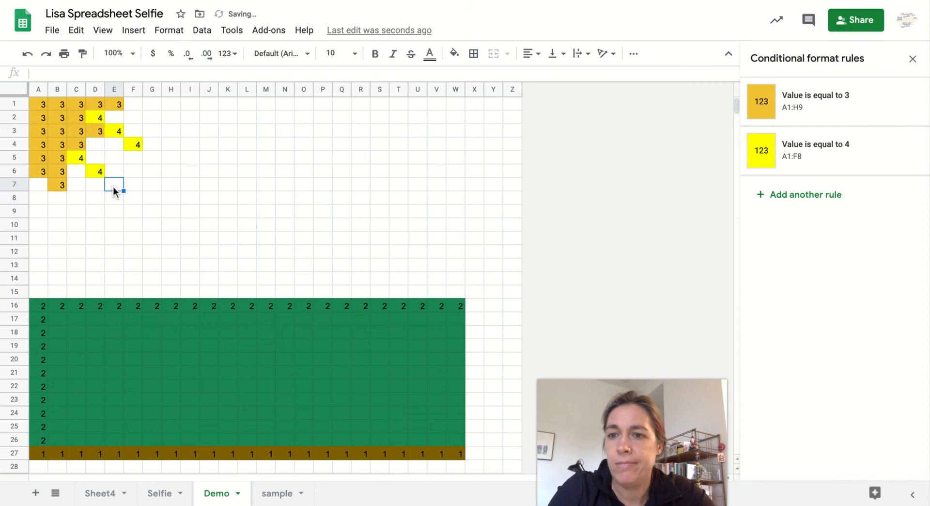
{"action": "type", "text": "4"}
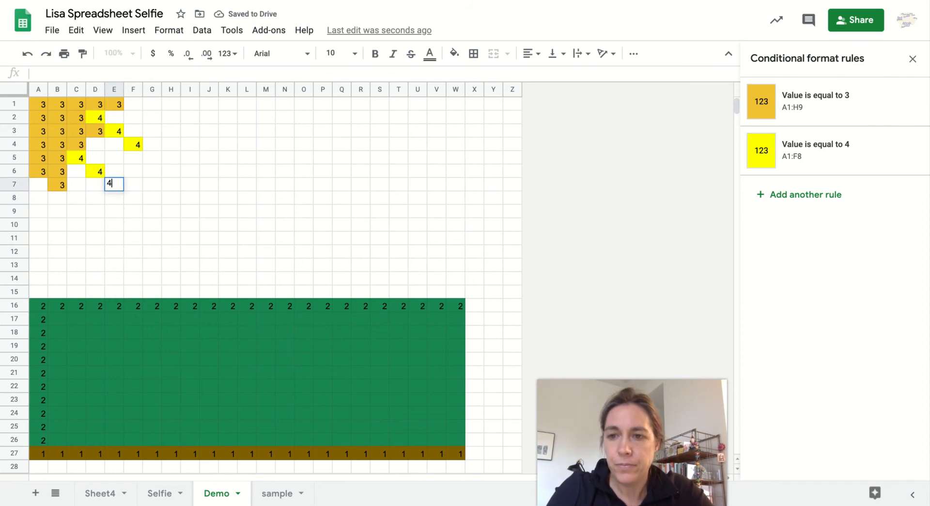
{"action": "key", "text": "Return"}
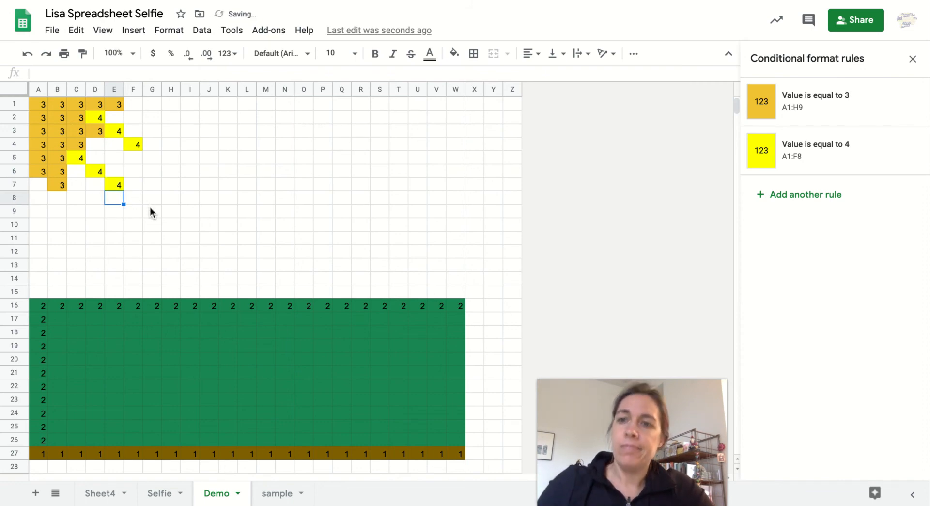
{"action": "left_click", "coordinate": [43, 200]}
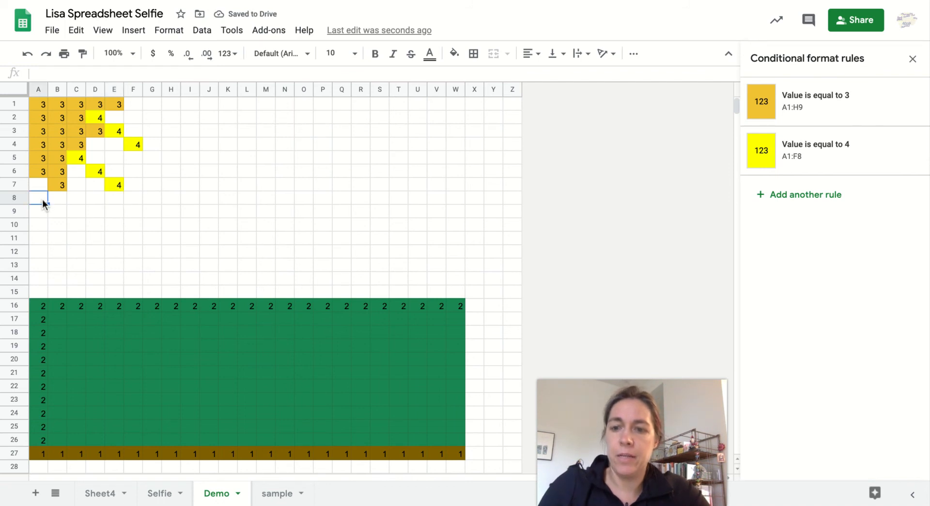
{"action": "key", "text": "Return"}
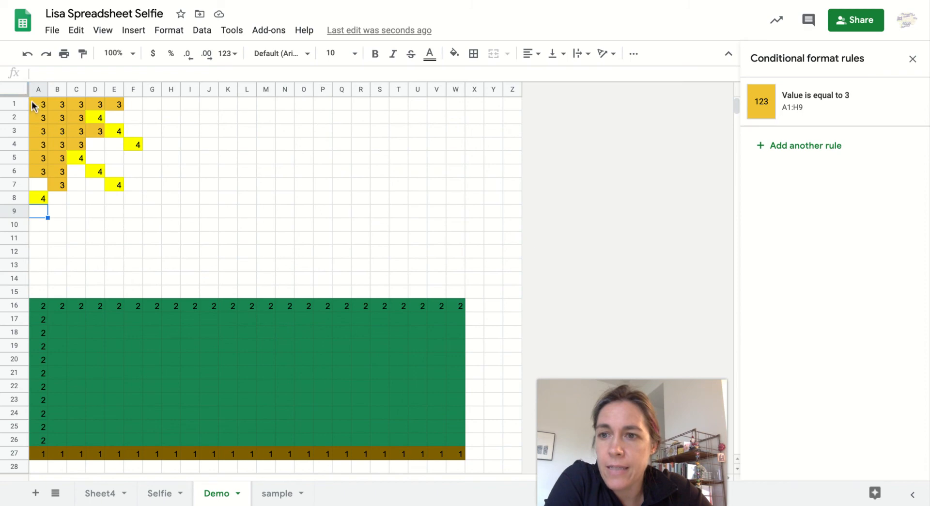
Step: Add a conditional format rule for range A1:W15 that fills empty cells with medium cornflower blue, and save it
{"action": "left_click_drag", "start_coordinate": [34, 104], "coordinate": [456, 289]}
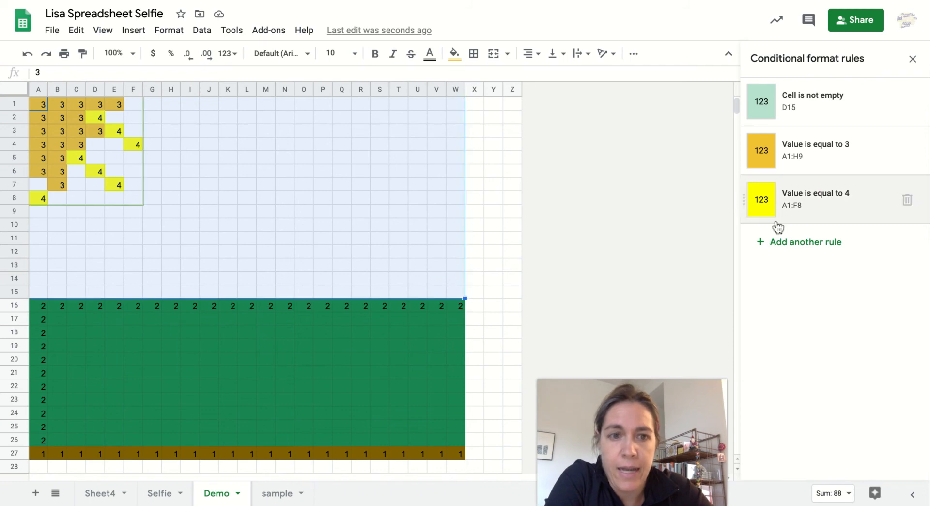
{"action": "left_click", "coordinate": [797, 244]}
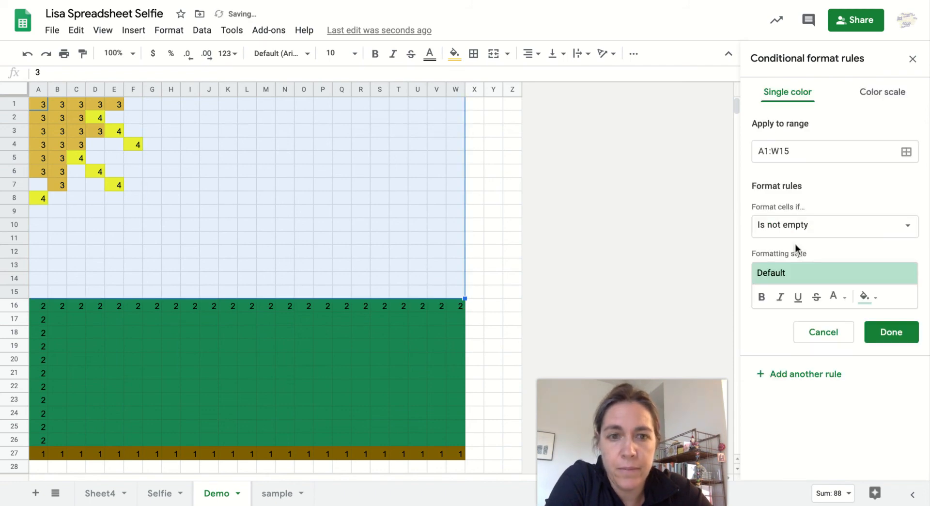
{"action": "left_click", "coordinate": [825, 225]}
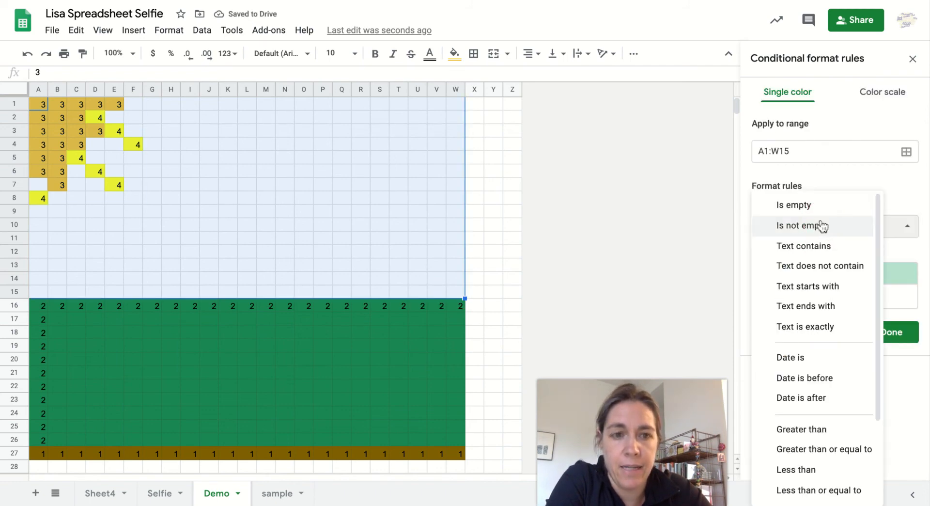
{"action": "left_click", "coordinate": [805, 206]}
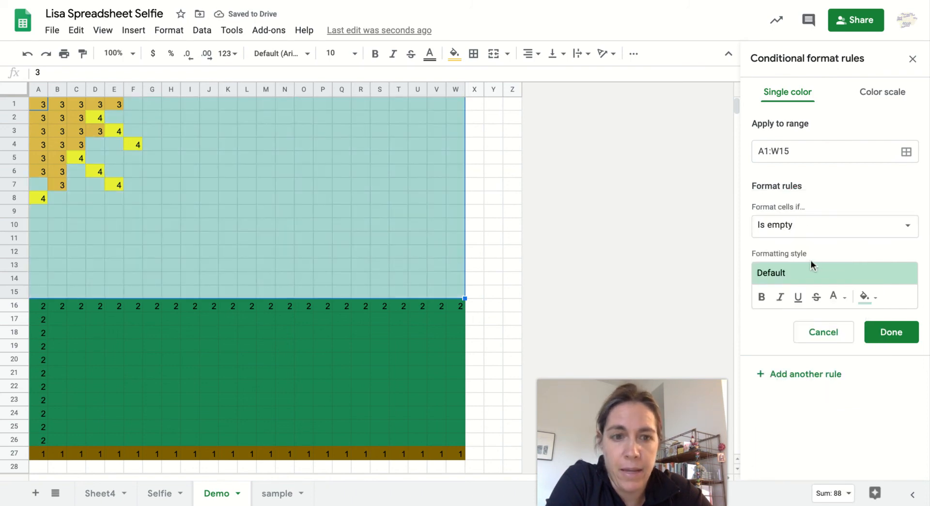
{"action": "left_click", "coordinate": [865, 297]}
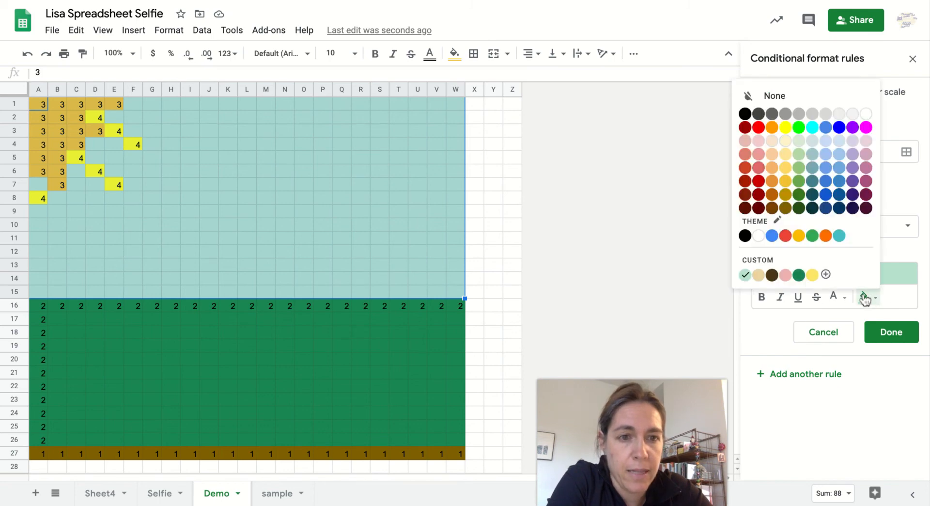
{"action": "left_click", "coordinate": [826, 181]}
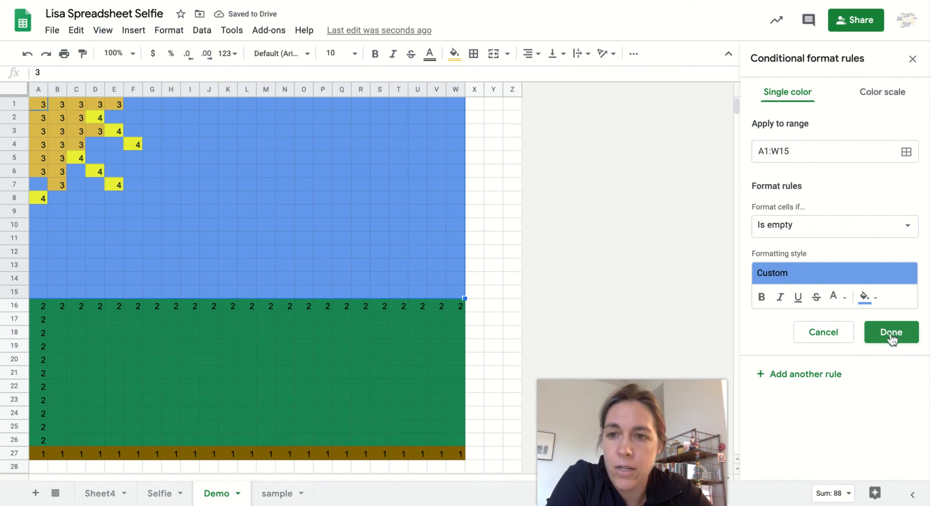
{"action": "left_click", "coordinate": [891, 334]}
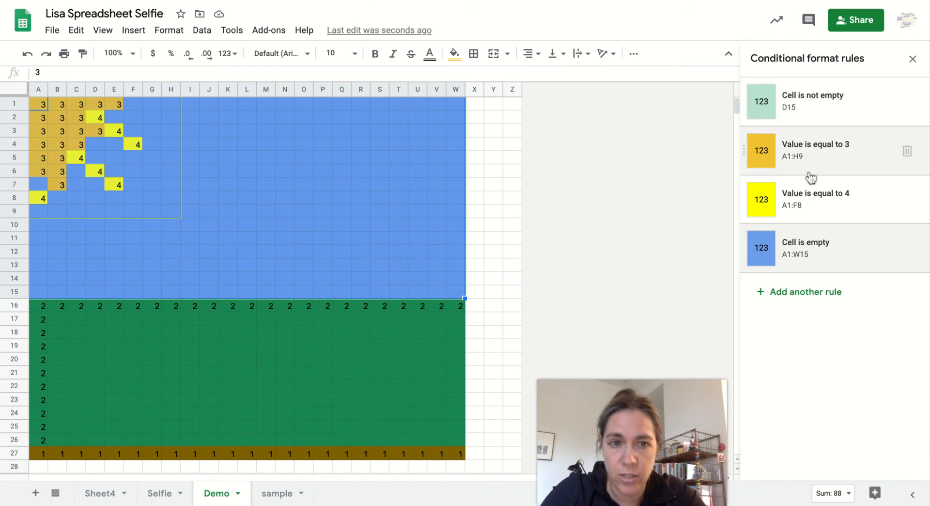
Step: Set the text colour of the not-empty rule on D15 to the same pale green as its fill, and save the rule
{"action": "left_click", "coordinate": [814, 97]}
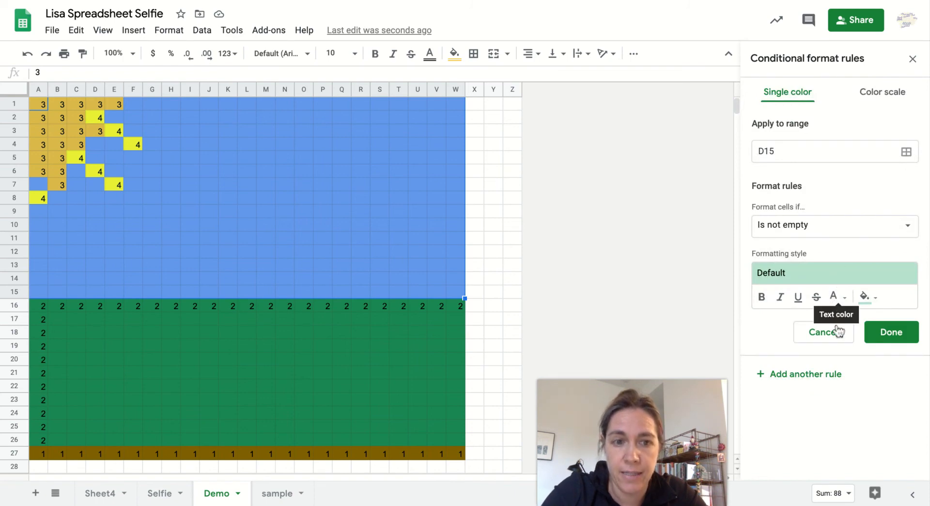
{"action": "left_click", "coordinate": [834, 299]}
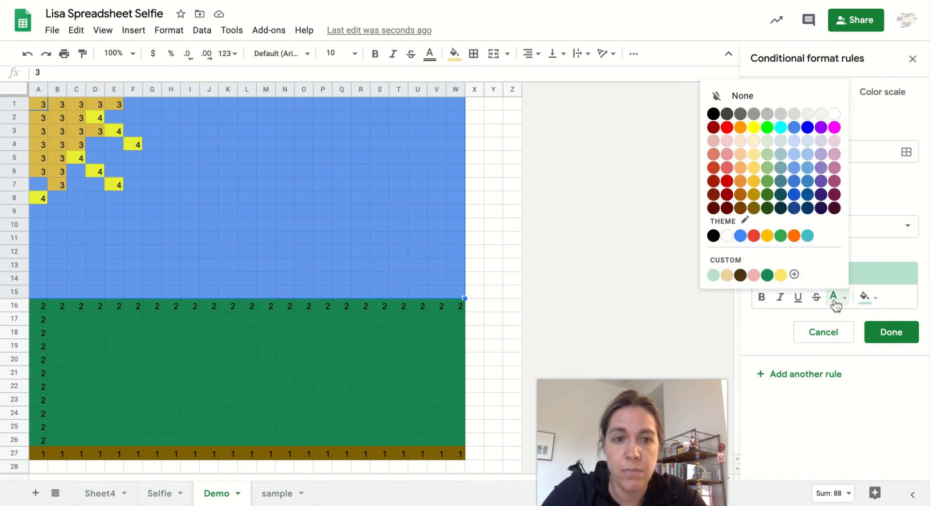
{"action": "left_click", "coordinate": [866, 302]}
{"action": "left_click", "coordinate": [834, 299]}
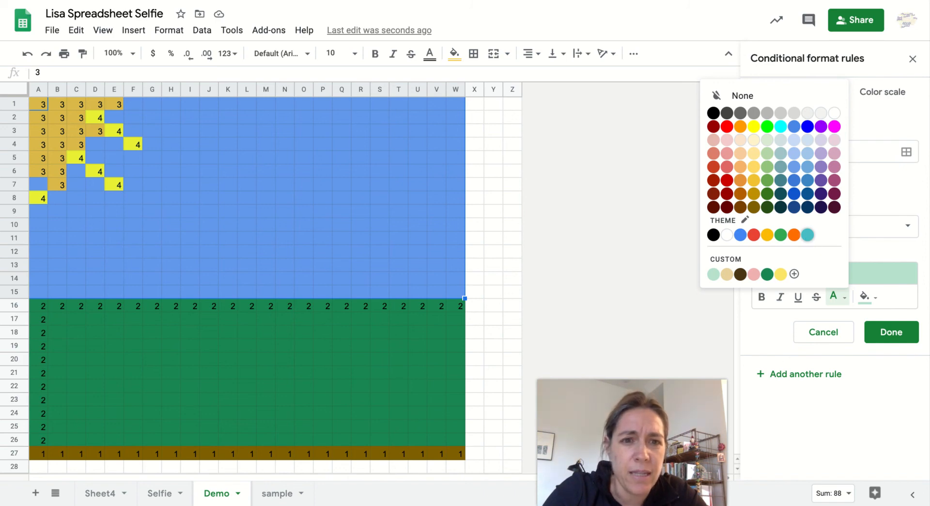
{"action": "left_click", "coordinate": [807, 234]}
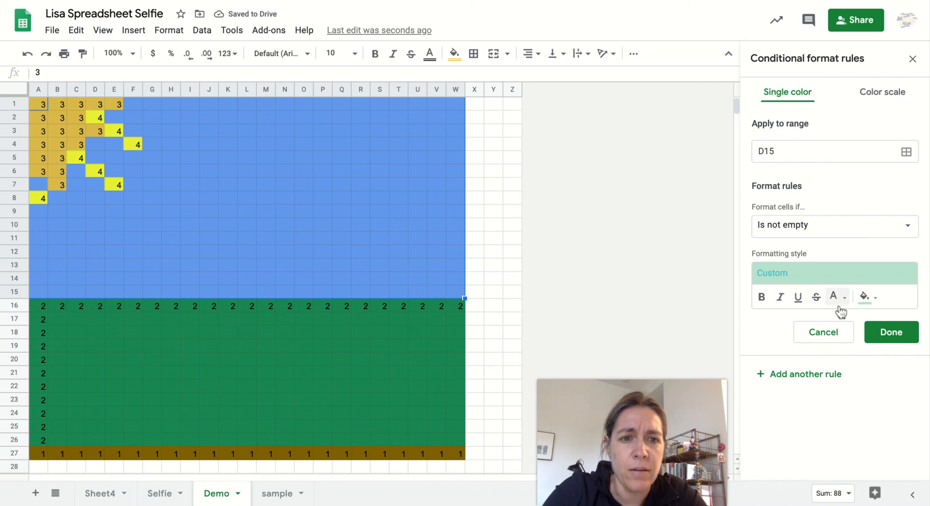
{"action": "left_click", "coordinate": [866, 296]}
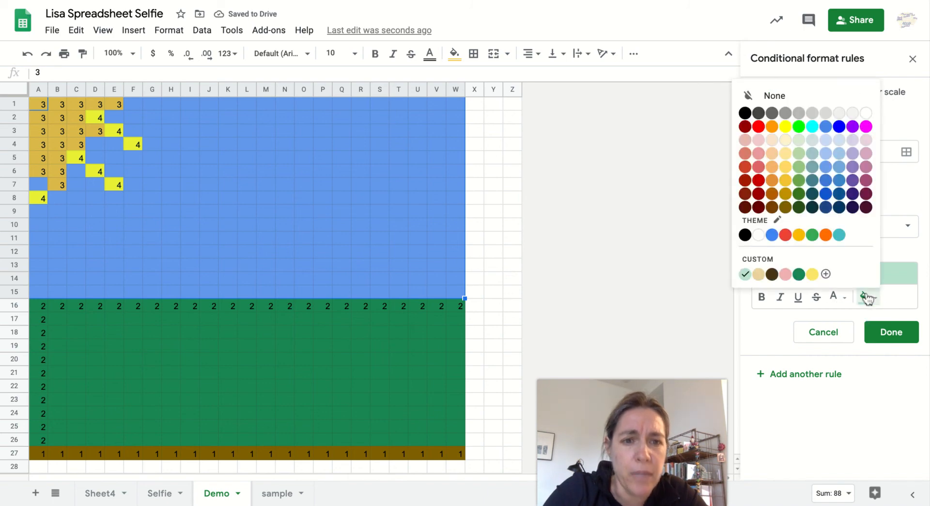
{"action": "left_click", "coordinate": [746, 275]}
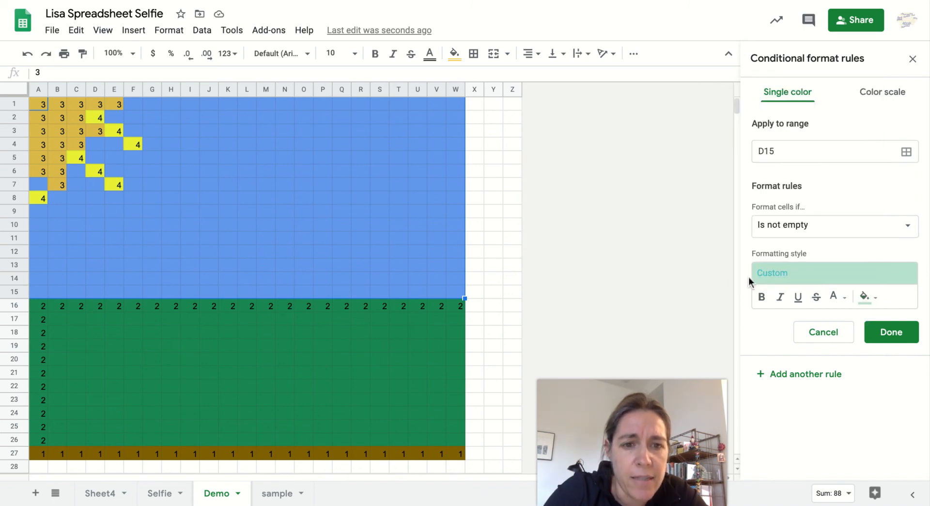
{"action": "left_click", "coordinate": [835, 297]}
{"action": "left_click", "coordinate": [713, 272]}
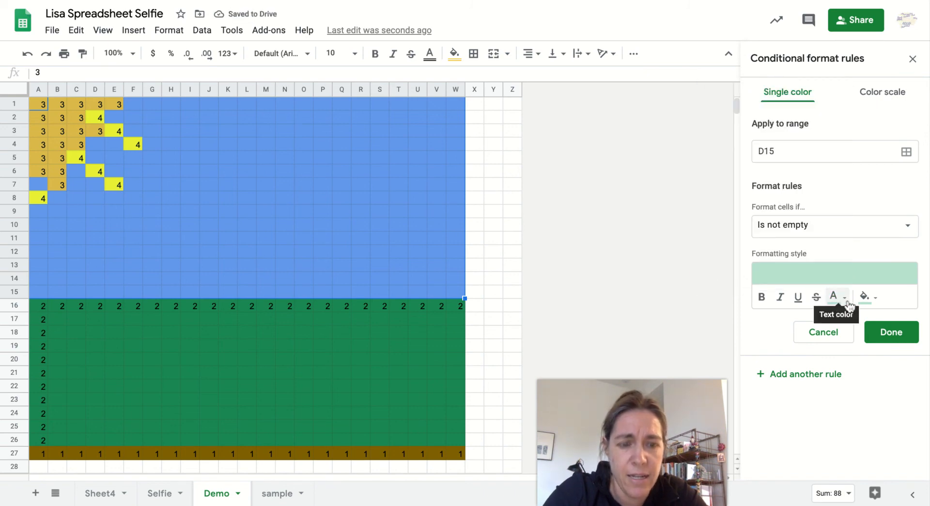
{"action": "left_click", "coordinate": [893, 335]}
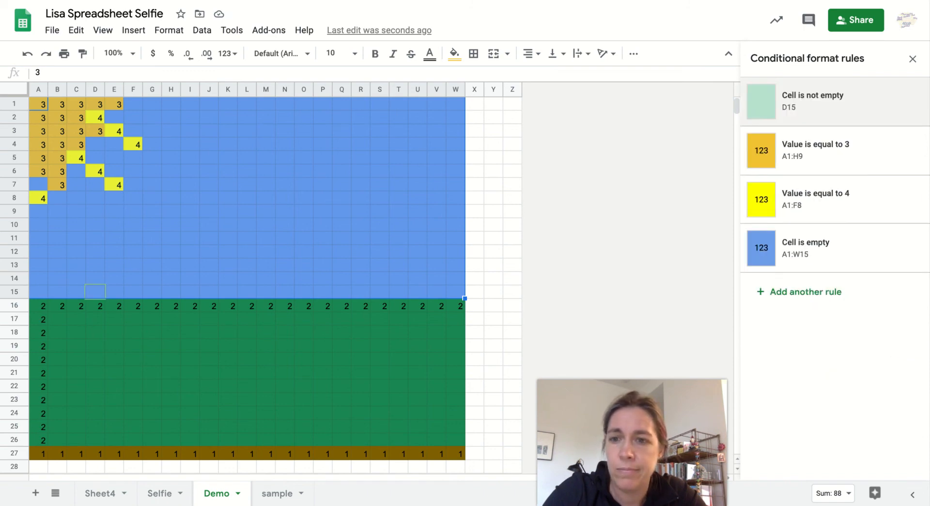
Step: Hide the numbers of the value 3 rule on A1:H9 by setting its text to the same golden colour as its fill
{"action": "left_click", "coordinate": [821, 145]}
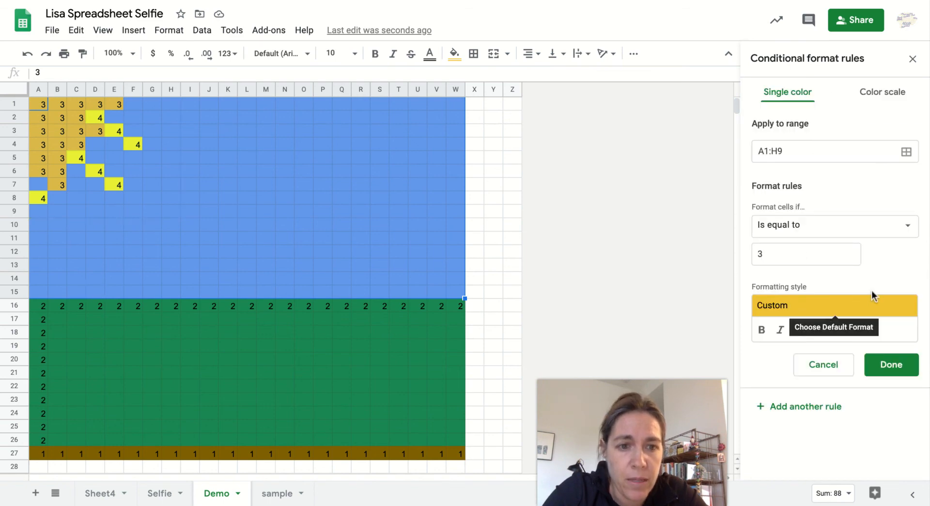
{"action": "left_click", "coordinate": [865, 331]}
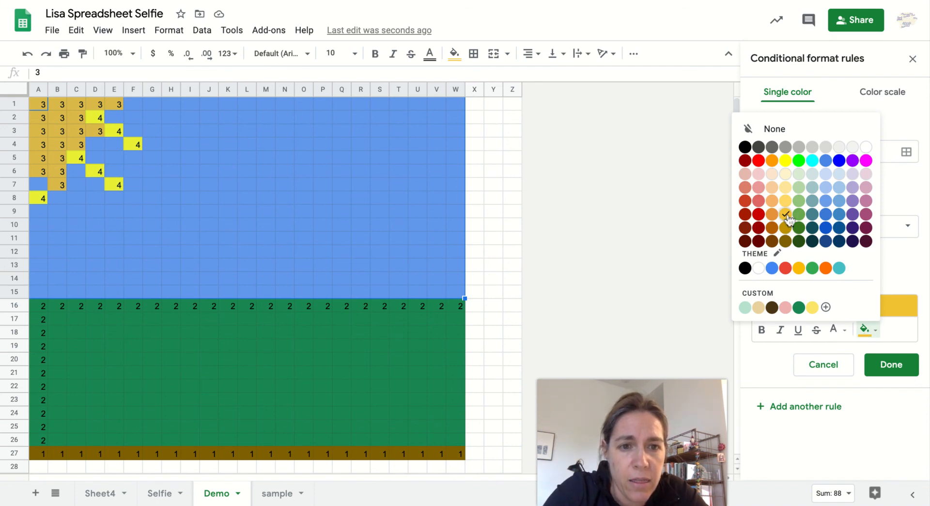
{"action": "left_click", "coordinate": [909, 285]}
{"action": "left_click", "coordinate": [834, 330]}
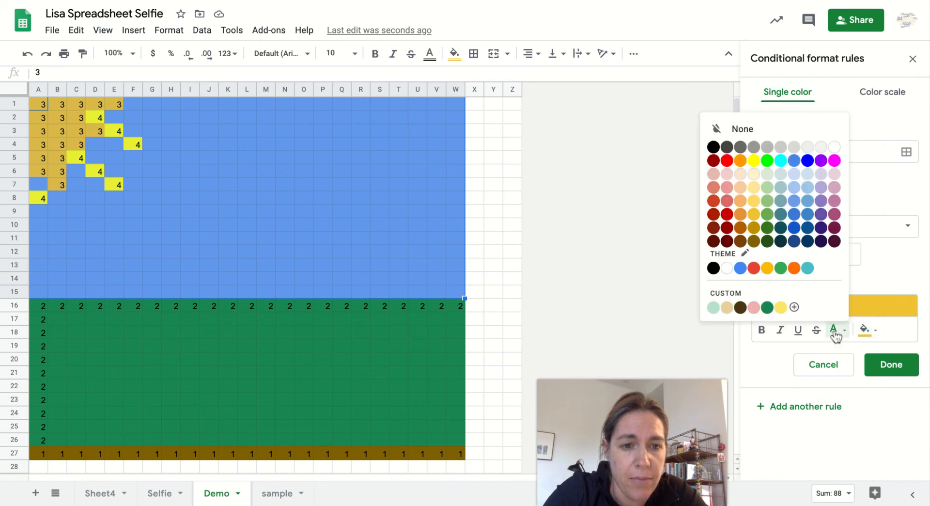
{"action": "left_click", "coordinate": [755, 214]}
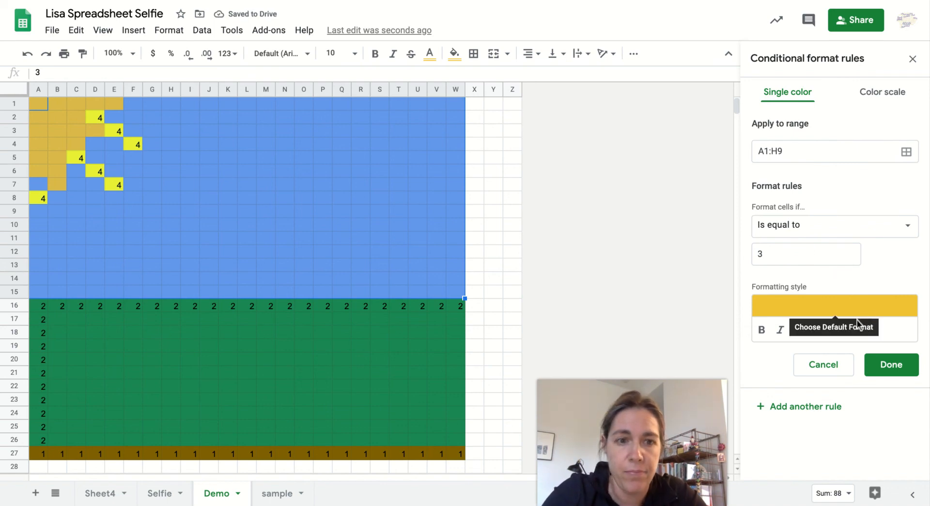
{"action": "left_click", "coordinate": [887, 372]}
Step: Hide the numbers of the value 4 rule on A1:F8 by setting its text to the same bright yellow as its fill
{"action": "left_click", "coordinate": [812, 199]}
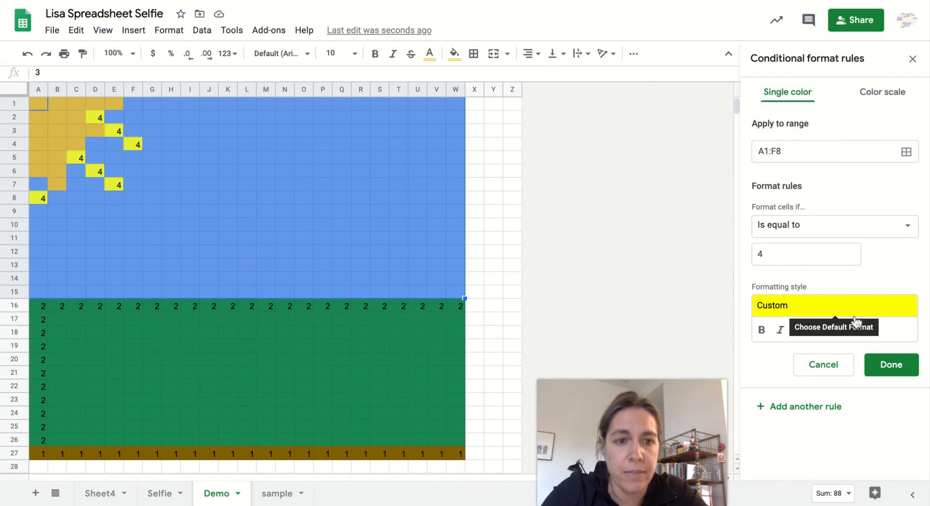
{"action": "left_click", "coordinate": [864, 330]}
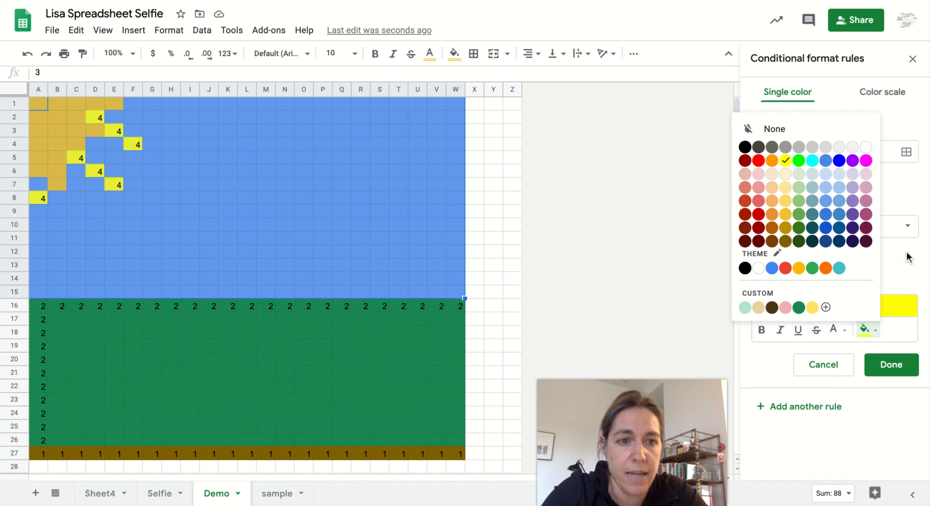
{"action": "left_click", "coordinate": [855, 316]}
{"action": "left_click", "coordinate": [834, 330]}
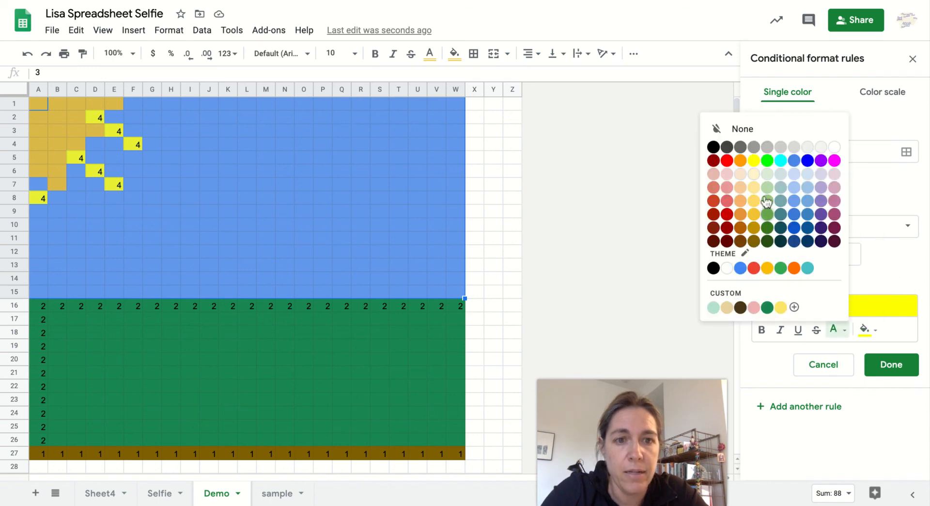
{"action": "left_click", "coordinate": [754, 163]}
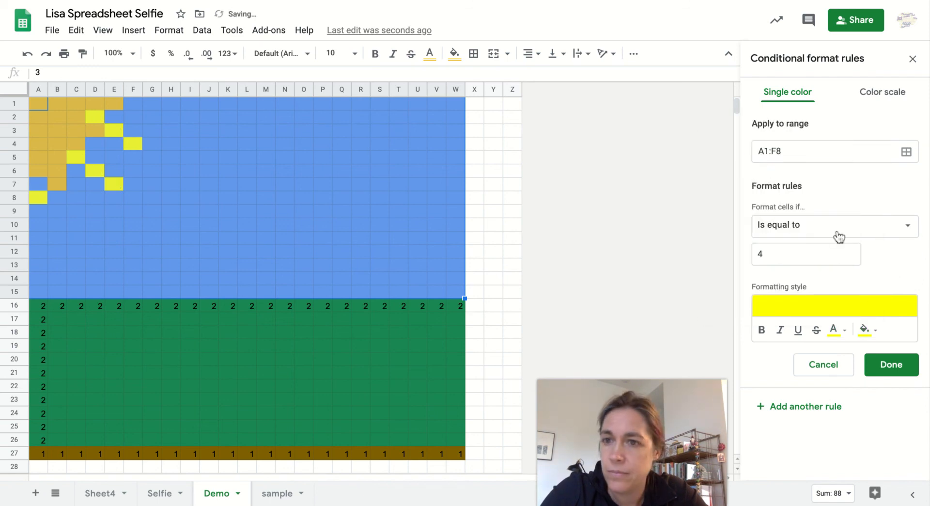
{"action": "left_click", "coordinate": [896, 368]}
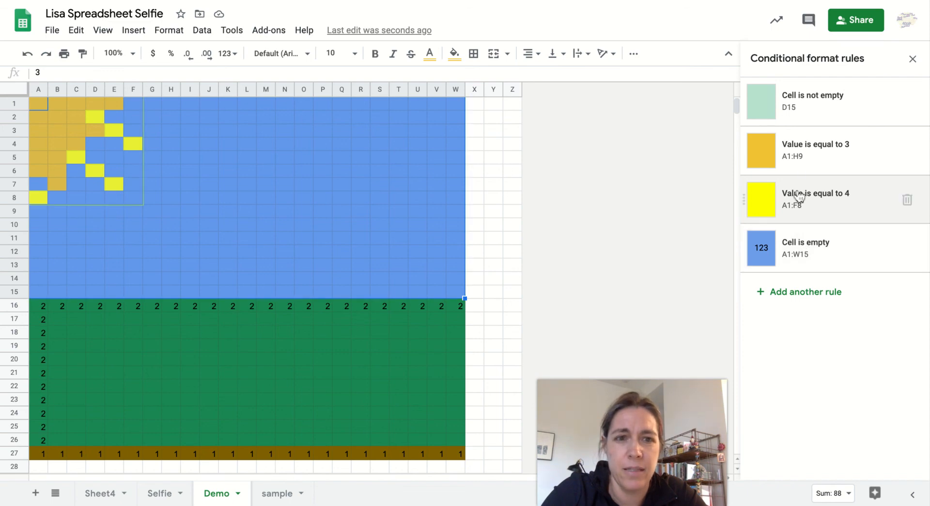
{"action": "left_click", "coordinate": [803, 149]}
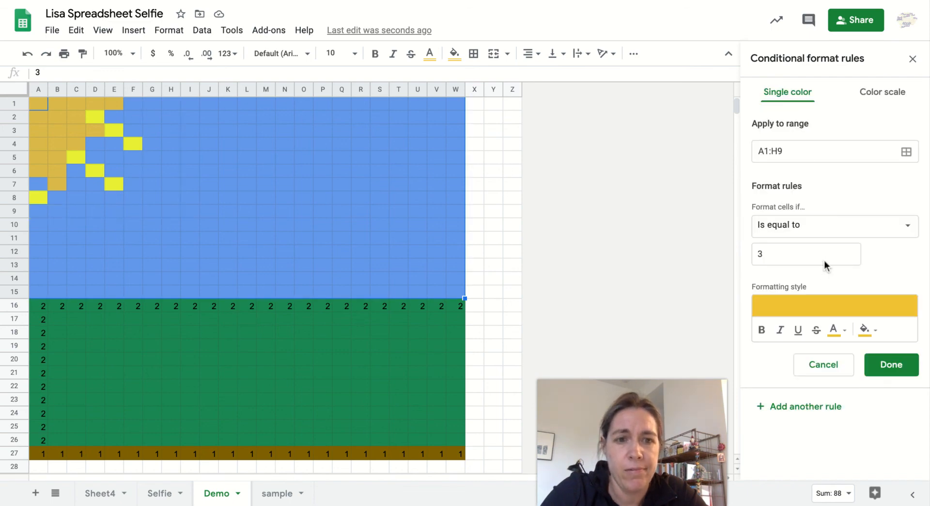
{"action": "left_click", "coordinate": [893, 366]}
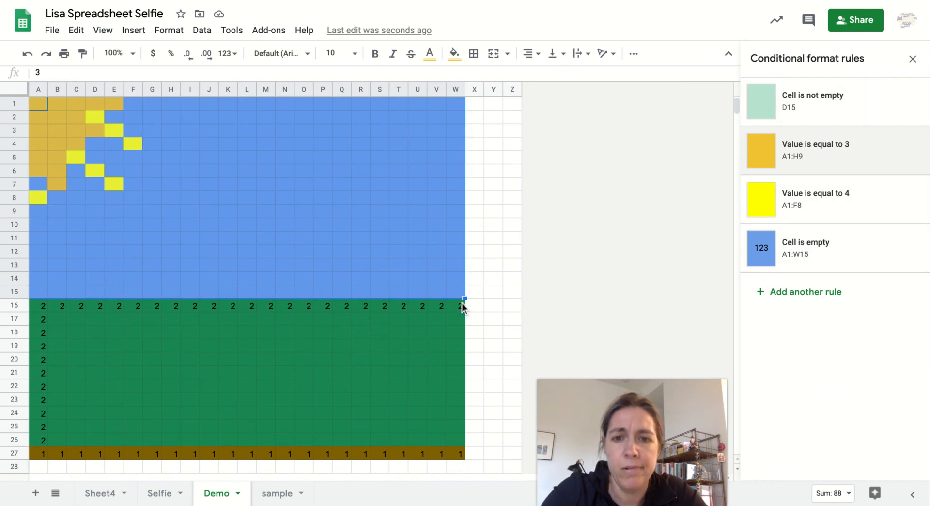
Step: Set the text colour of the value 2 rule on A16:W26 to the same custom green as its fill, and save the rule
{"action": "left_click_drag", "start_coordinate": [458, 306], "coordinate": [395, 308]}
{"action": "left_click", "coordinate": [830, 97]}
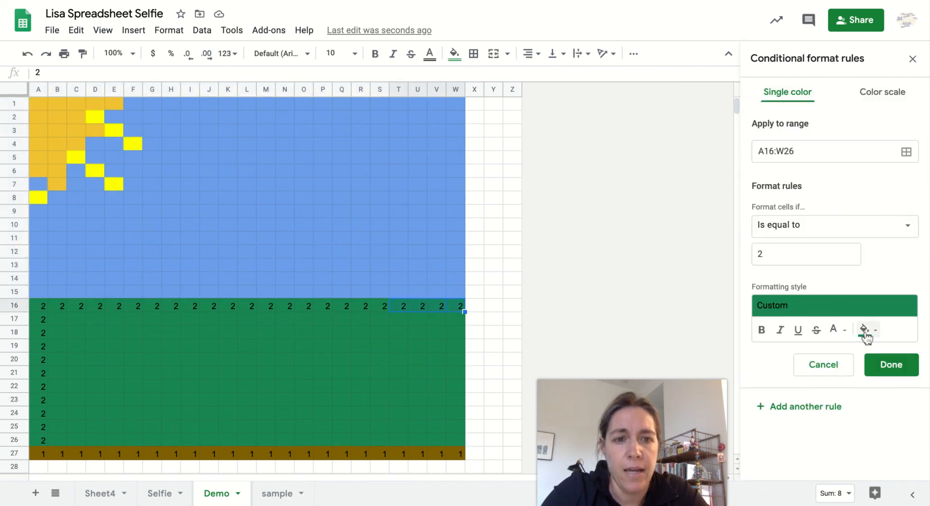
{"action": "left_click", "coordinate": [858, 331]}
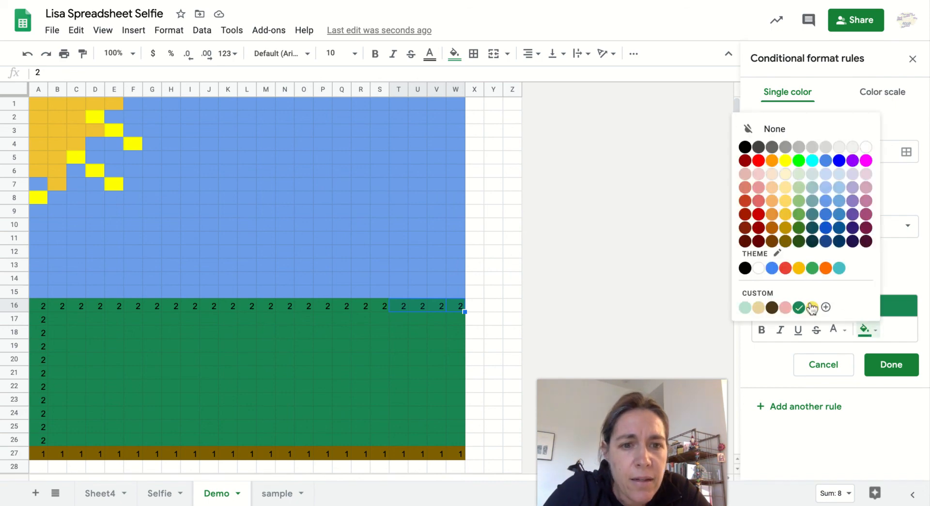
{"action": "left_click", "coordinate": [899, 277]}
{"action": "left_click", "coordinate": [835, 332]}
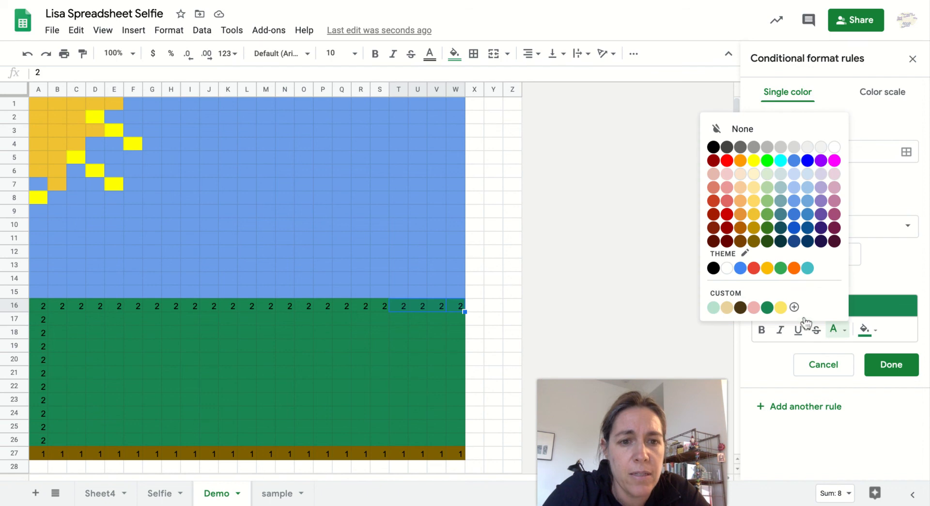
{"action": "left_click", "coordinate": [769, 308]}
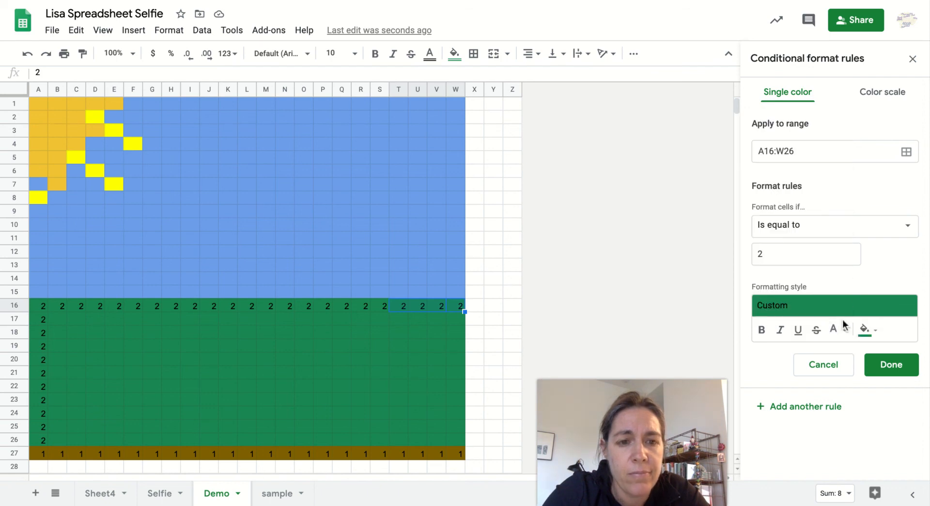
{"action": "left_click", "coordinate": [834, 331]}
{"action": "left_click", "coordinate": [770, 309]}
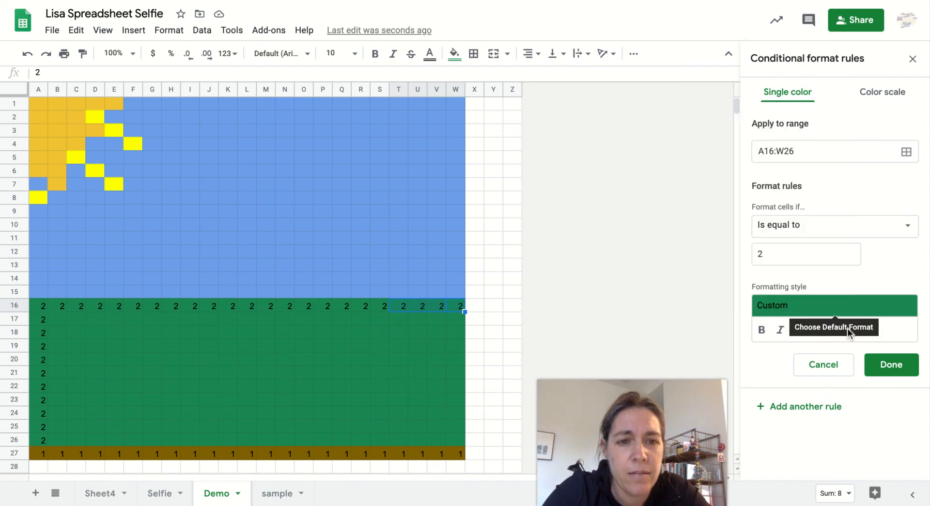
{"action": "left_click", "coordinate": [834, 329]}
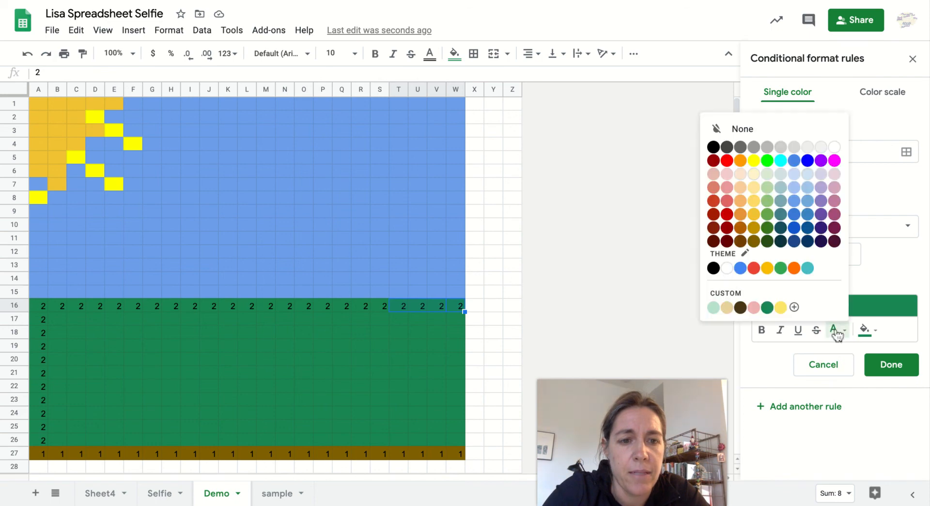
{"action": "left_click", "coordinate": [767, 307]}
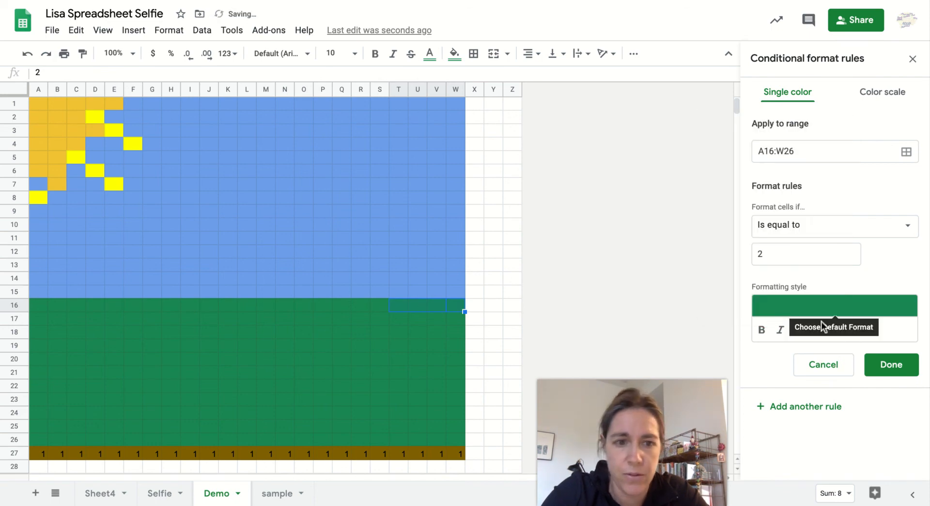
{"action": "left_click", "coordinate": [880, 366]}
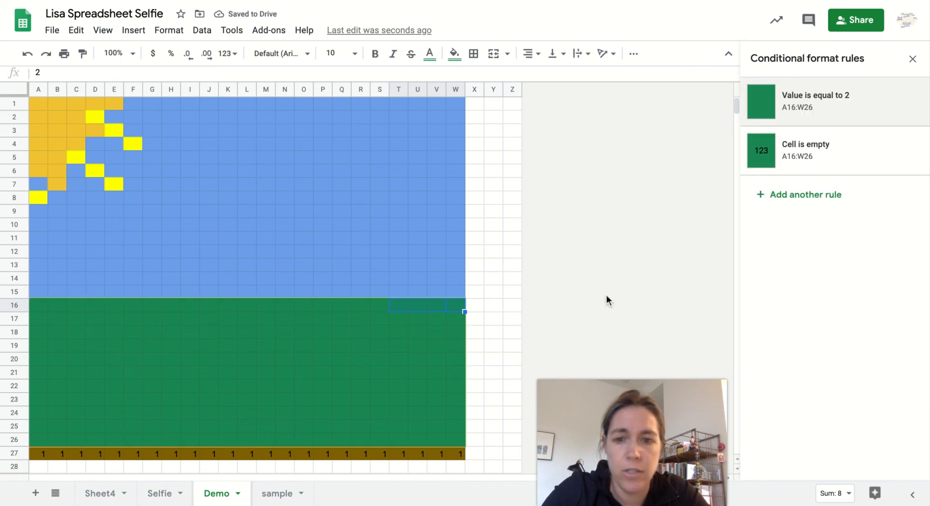
Step: Hide the numbers of the value 1 rule on A19:Z28 by setting its text to the same dark brown as its fill
{"action": "left_click", "coordinate": [444, 454]}
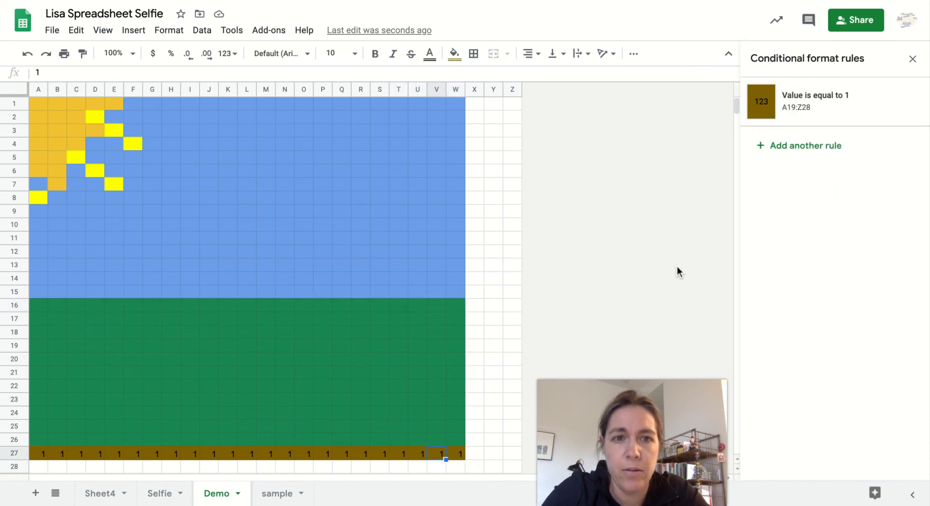
{"action": "left_click", "coordinate": [794, 102]}
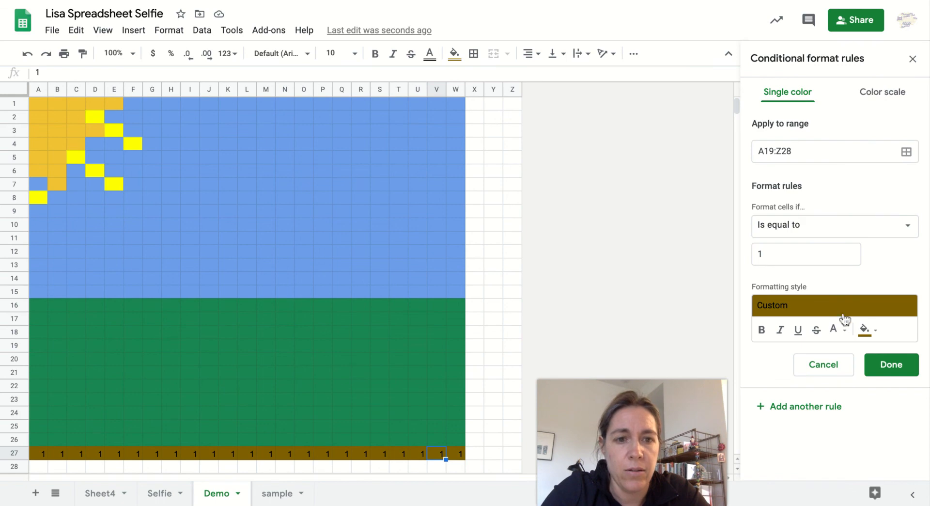
{"action": "left_click", "coordinate": [864, 331]}
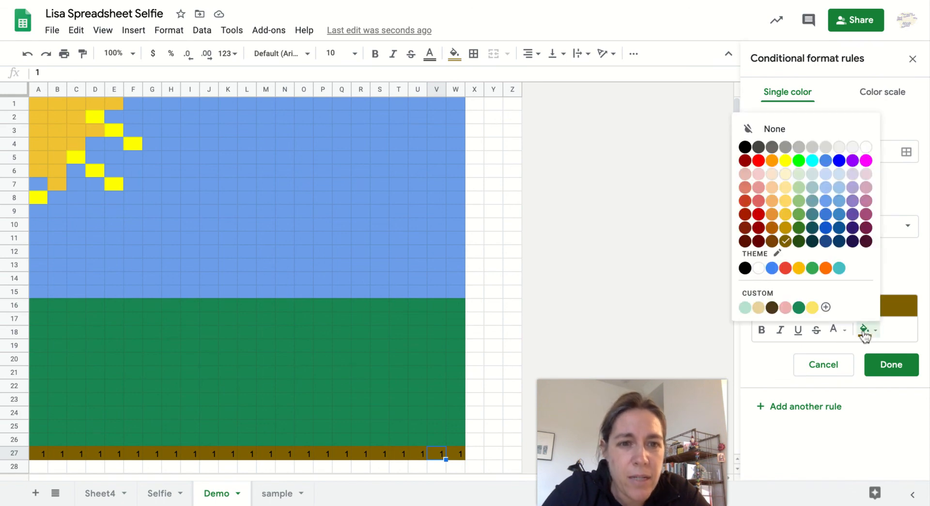
{"action": "left_click", "coordinate": [882, 286]}
{"action": "left_click", "coordinate": [834, 330]}
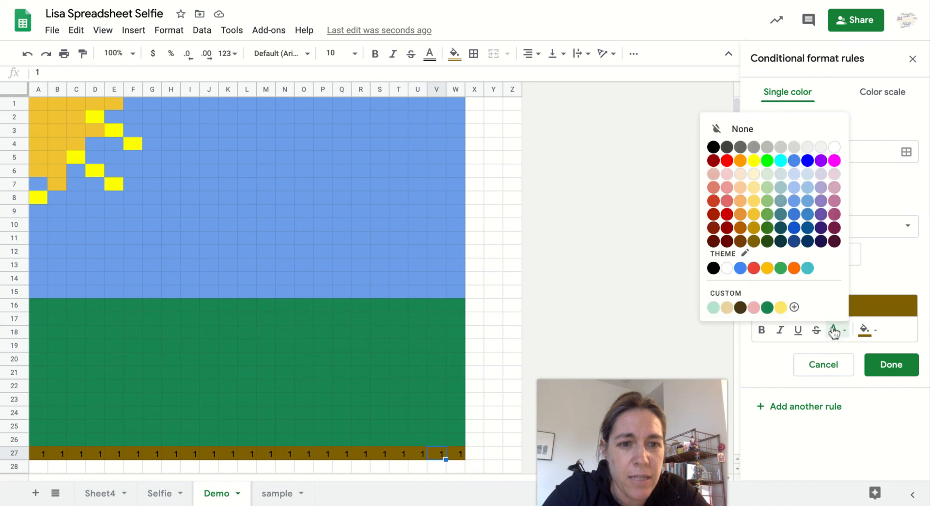
{"action": "left_click", "coordinate": [754, 241]}
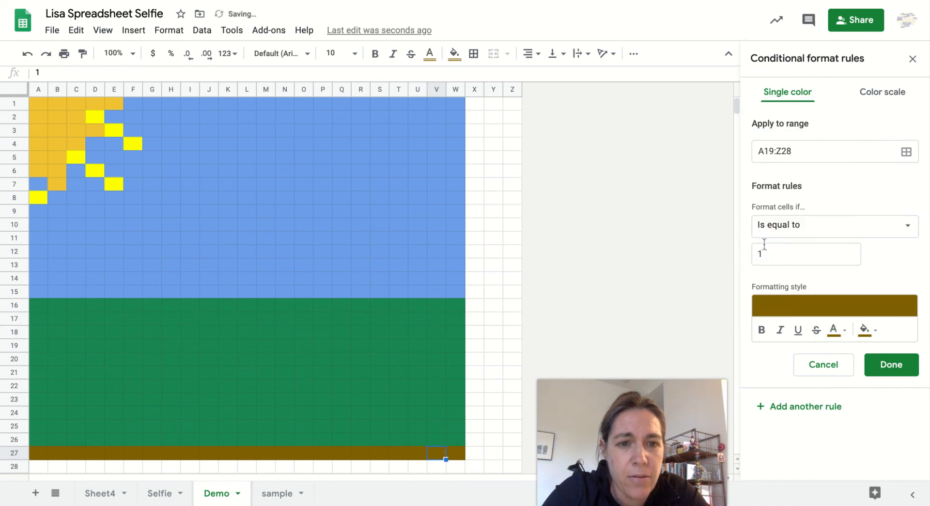
{"action": "left_click", "coordinate": [895, 366]}
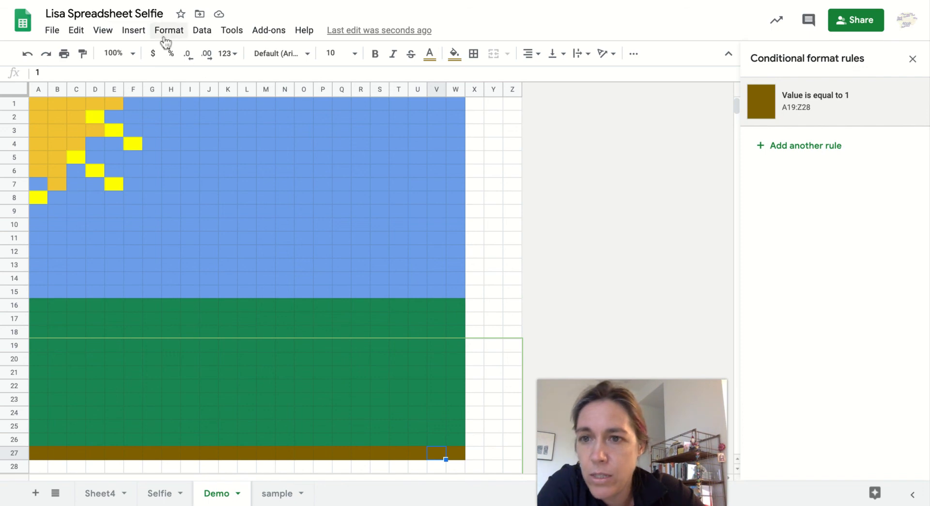
Step: Hide the Demo sheet's gridlines and download the current sheet as a PDF on Letter paper in landscape, fit to width
{"action": "left_click", "coordinate": [105, 30]}
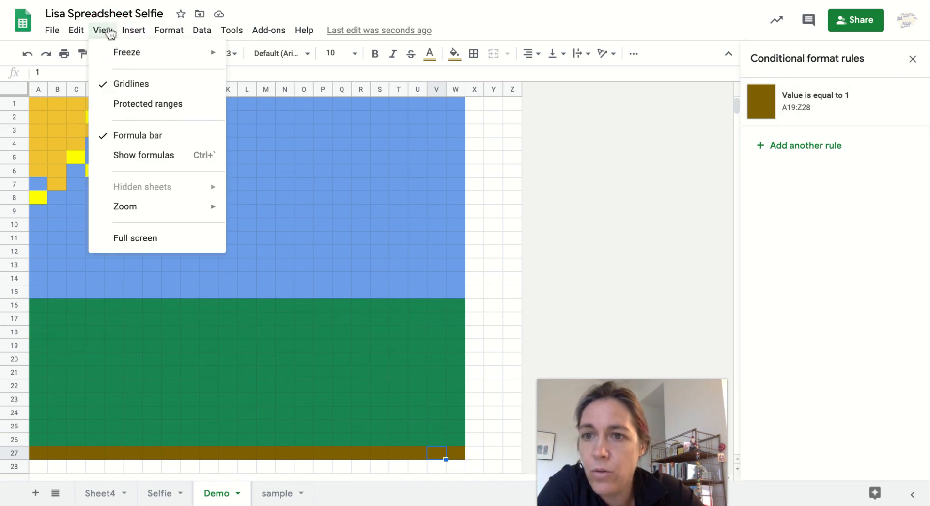
{"action": "left_click", "coordinate": [134, 90]}
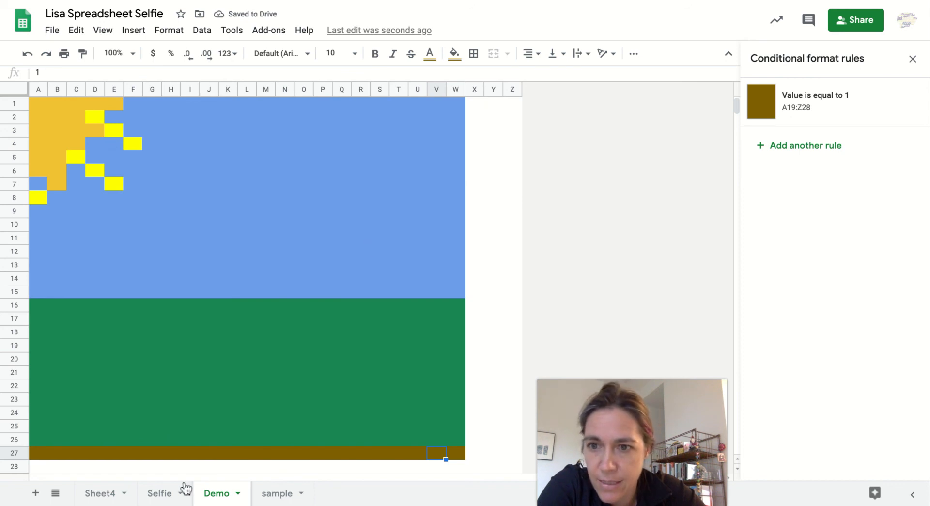
{"action": "left_click", "coordinate": [53, 31]}
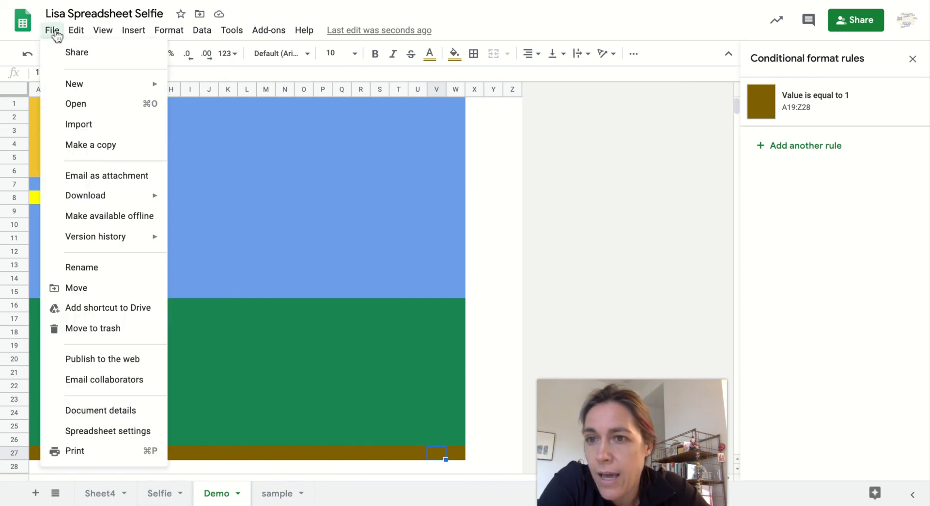
{"action": "mouse_move", "coordinate": [92, 201]}
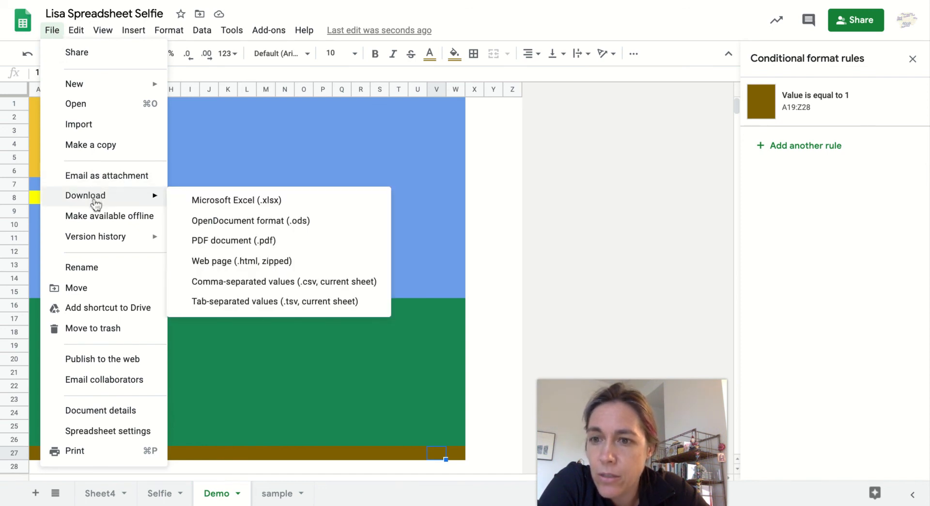
{"action": "left_click", "coordinate": [237, 246]}
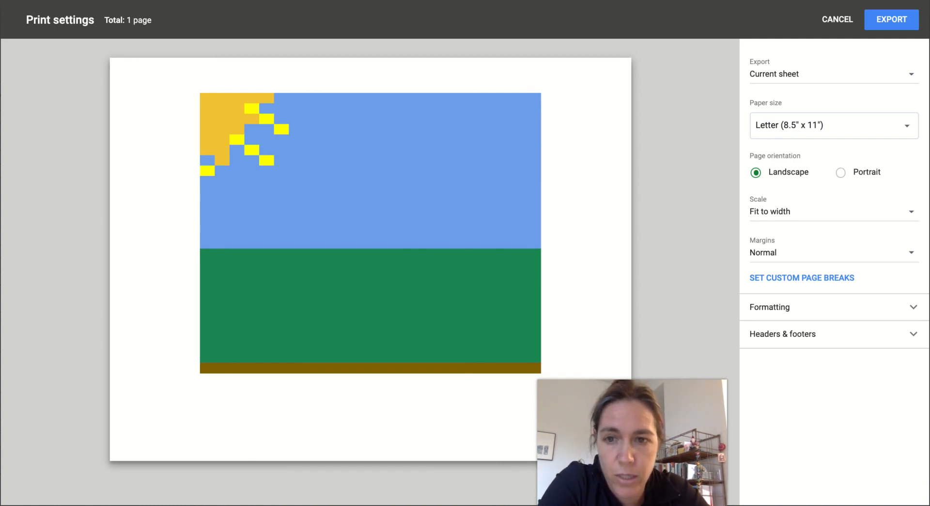
{"action": "left_click", "coordinate": [891, 23]}
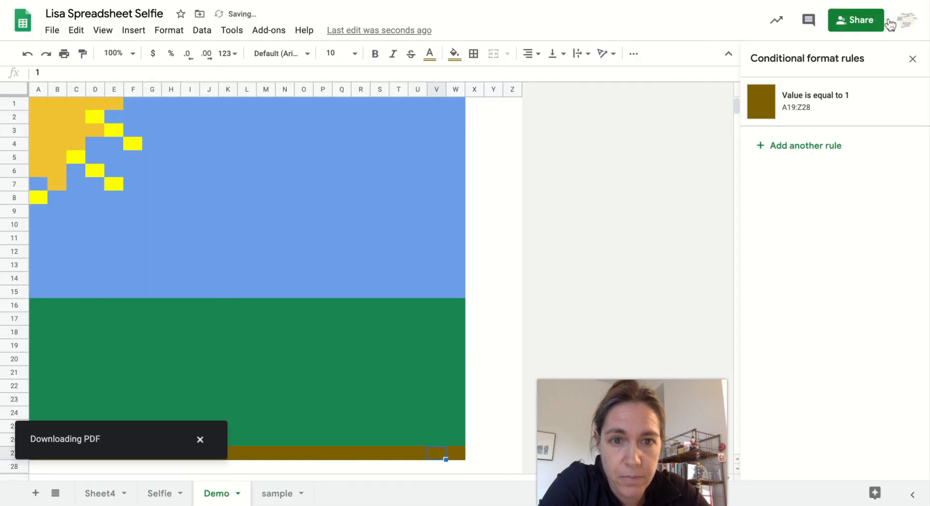